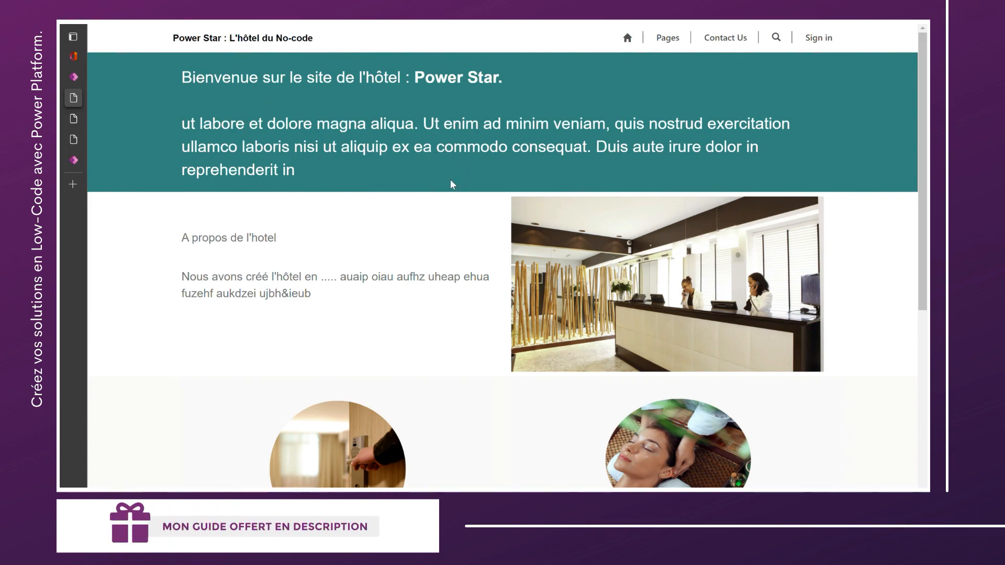
Review the hotel website's home page from the welcome banner down to the contact section
scroll(451, 183, down, 2)
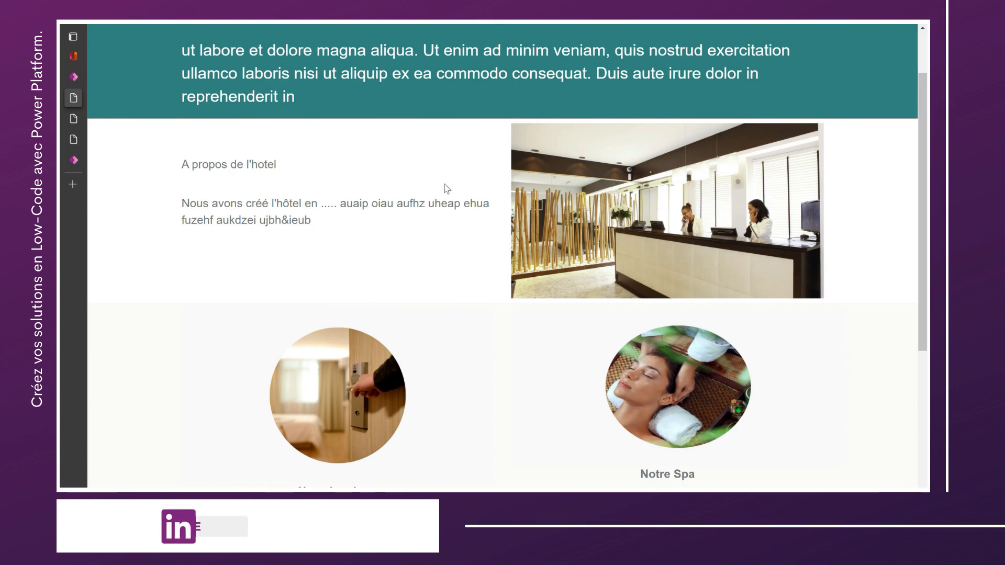
scroll(442, 186, down, 5)
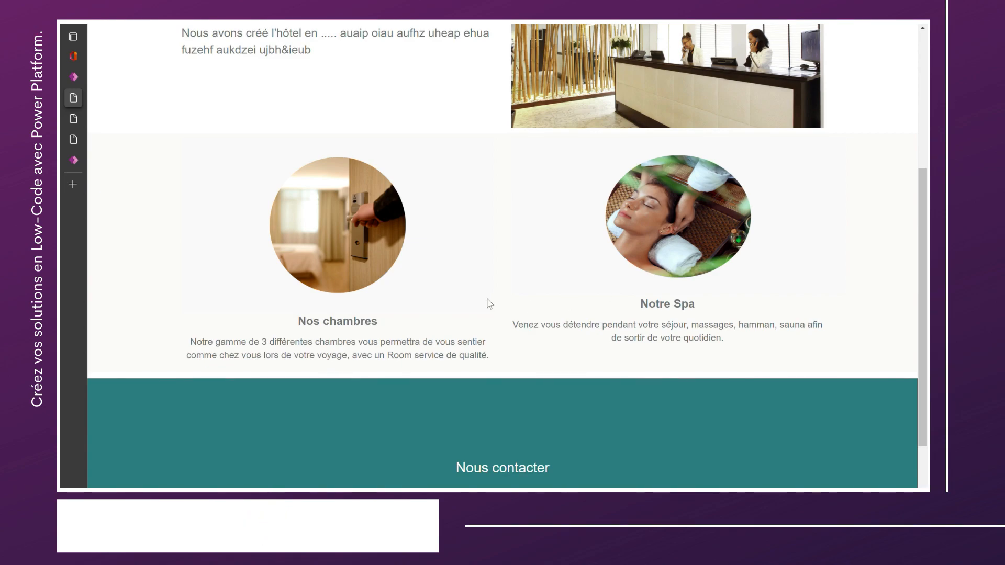
scroll(471, 314, down, 3)
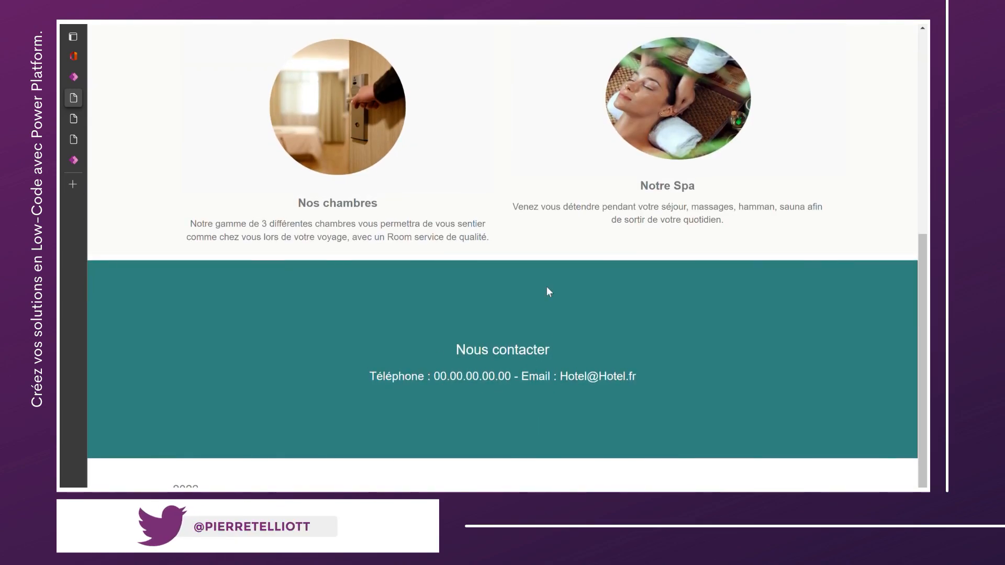
scroll(549, 197, up, 9)
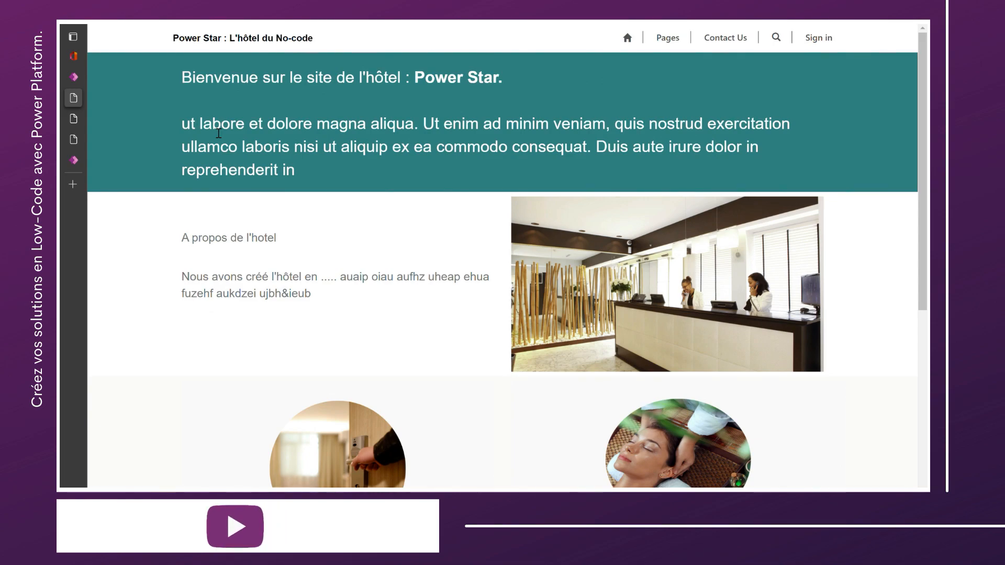
Switch to the rooms page and review the three room descriptions, their prices and the availability table
click(74, 119)
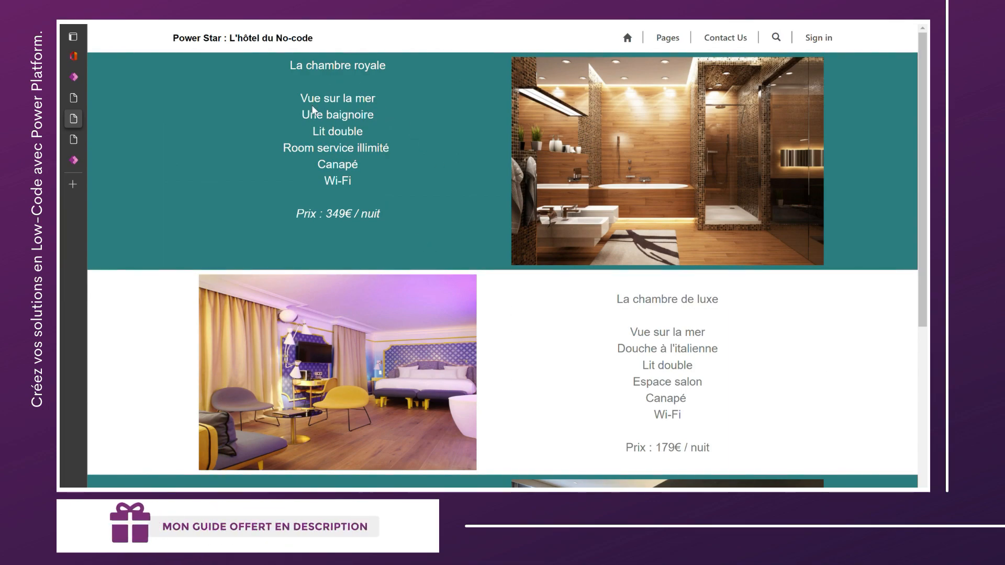
scroll(457, 135, down, 5)
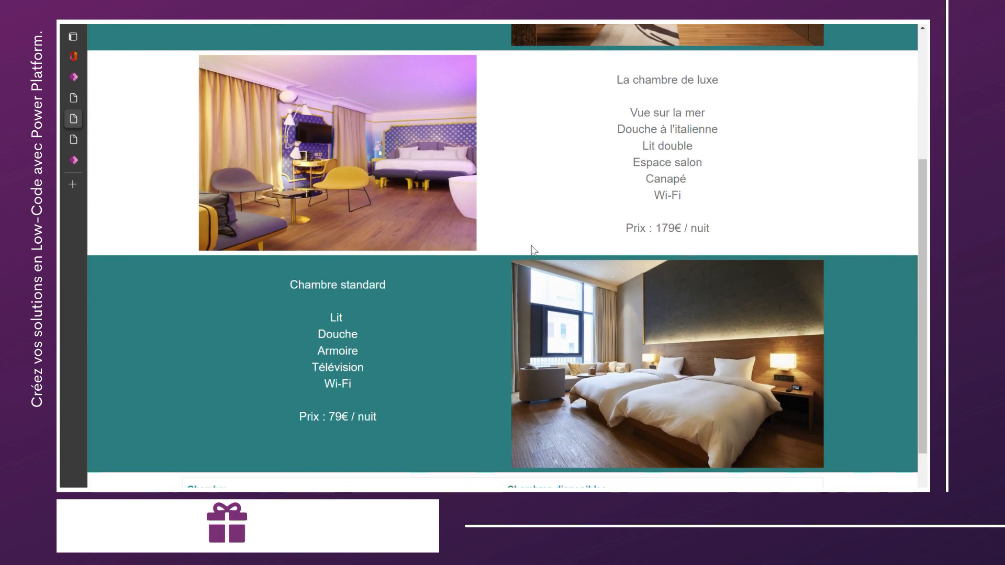
scroll(531, 245, down, 3)
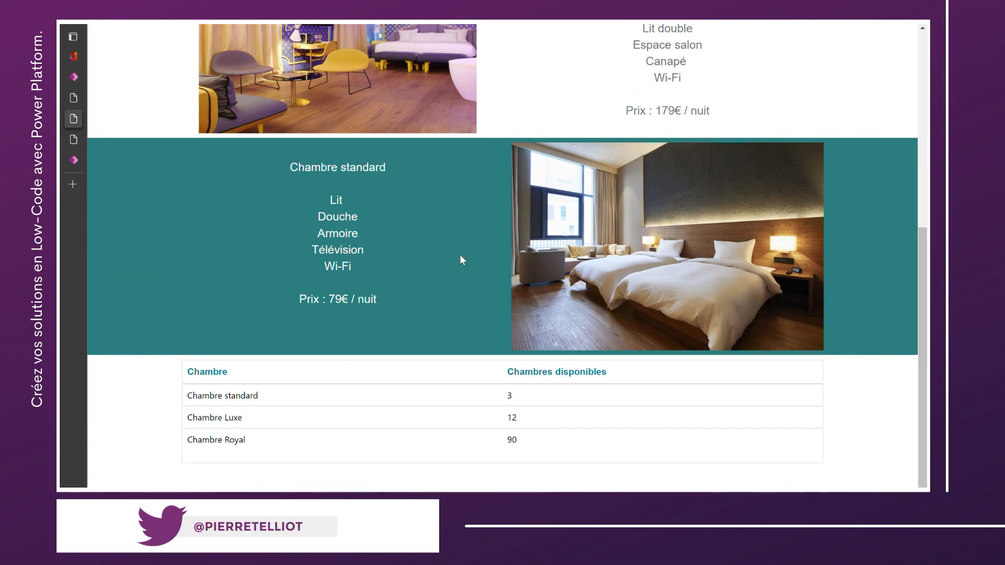
scroll(458, 251, up, 6)
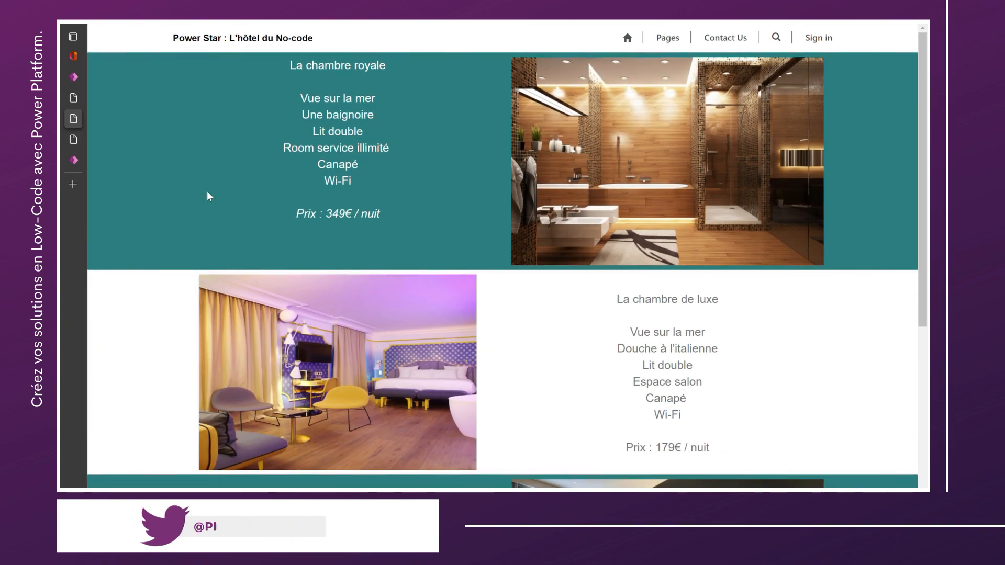
On the room booking page, set the form's room to Chambre Luxe and its date to 1/4/2022
click(75, 140)
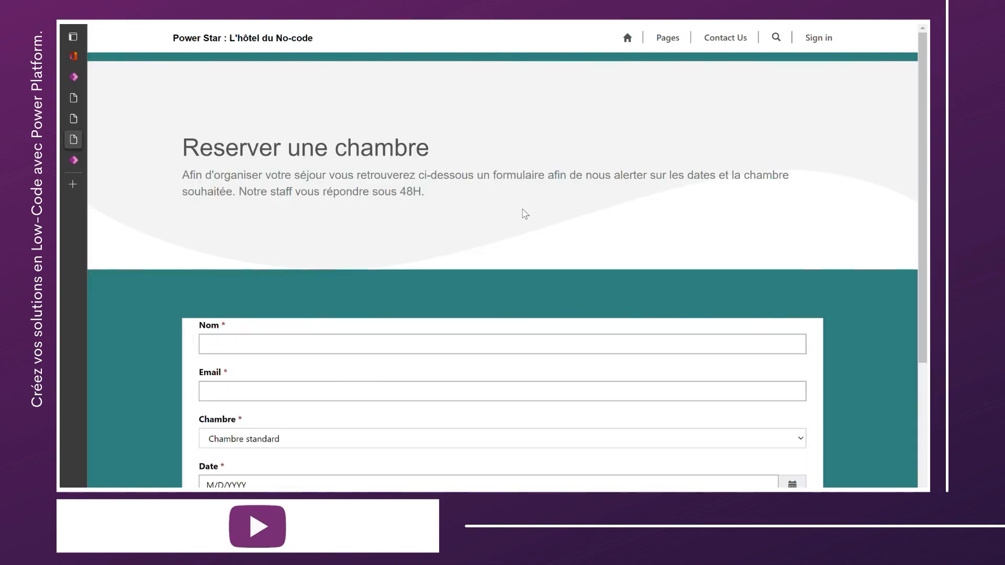
scroll(570, 226, down, 4)
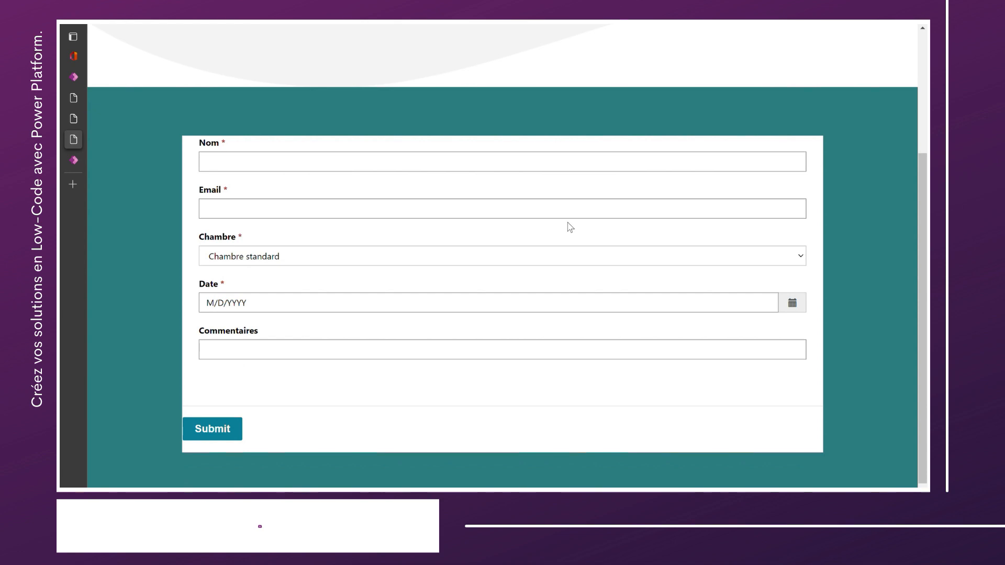
click(329, 165)
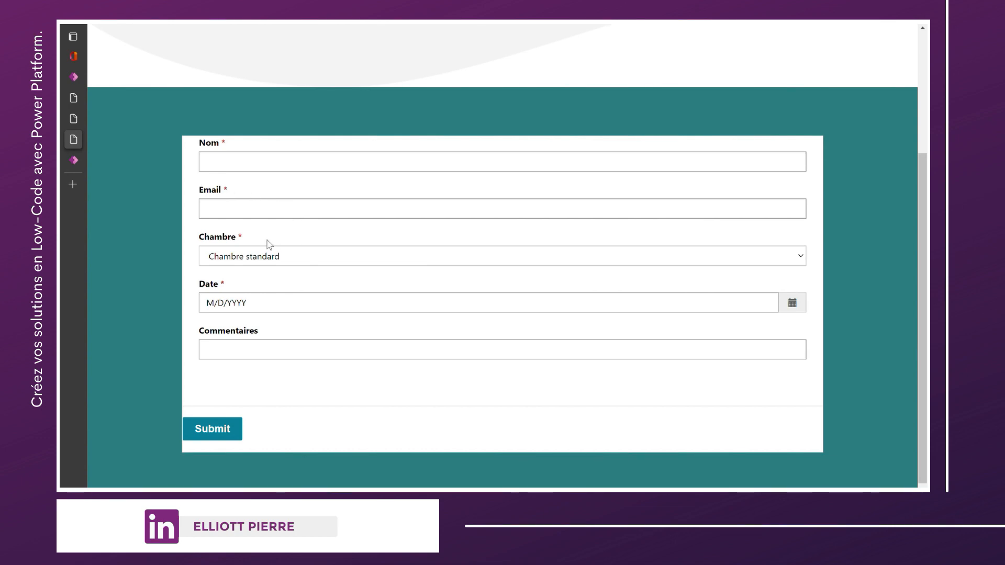
click(281, 259)
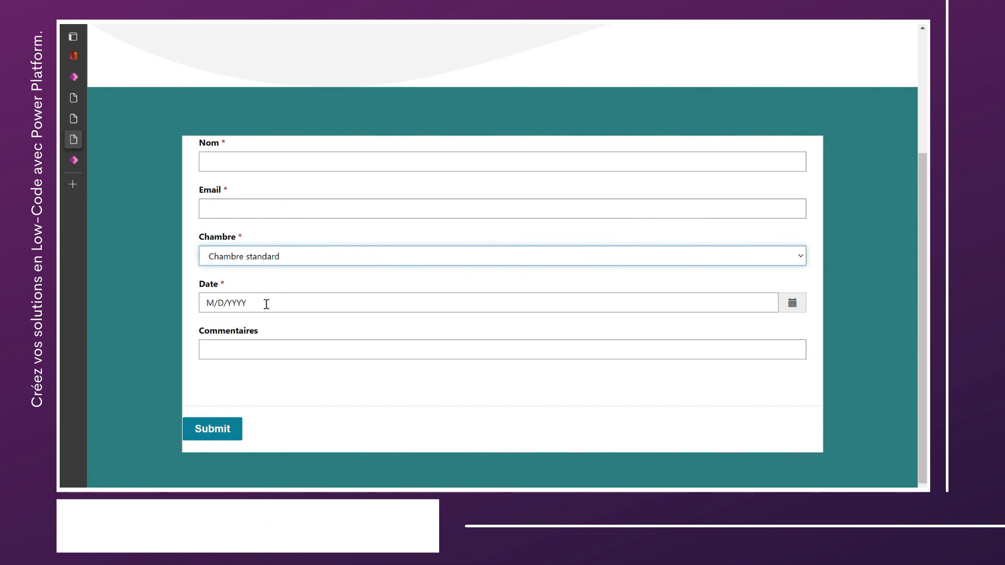
click(266, 304)
click(789, 306)
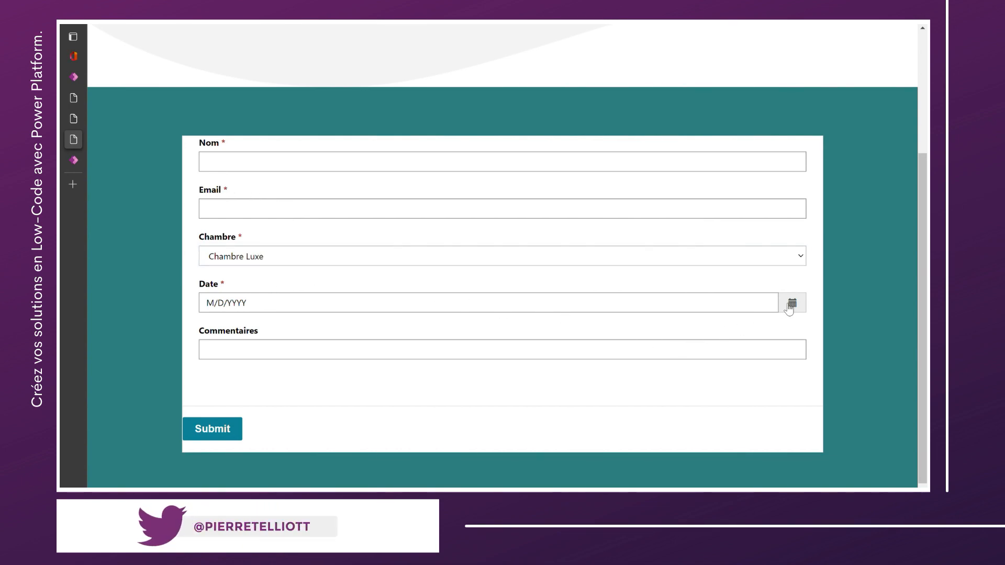
click(702, 387)
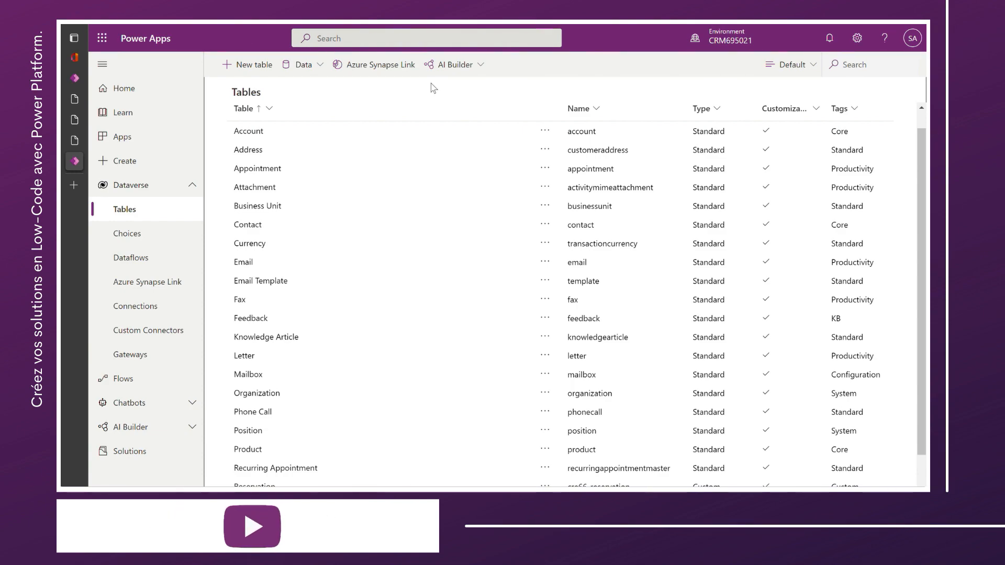
Return to the rooms page and examine the table of available rooms below the standard room
click(75, 120)
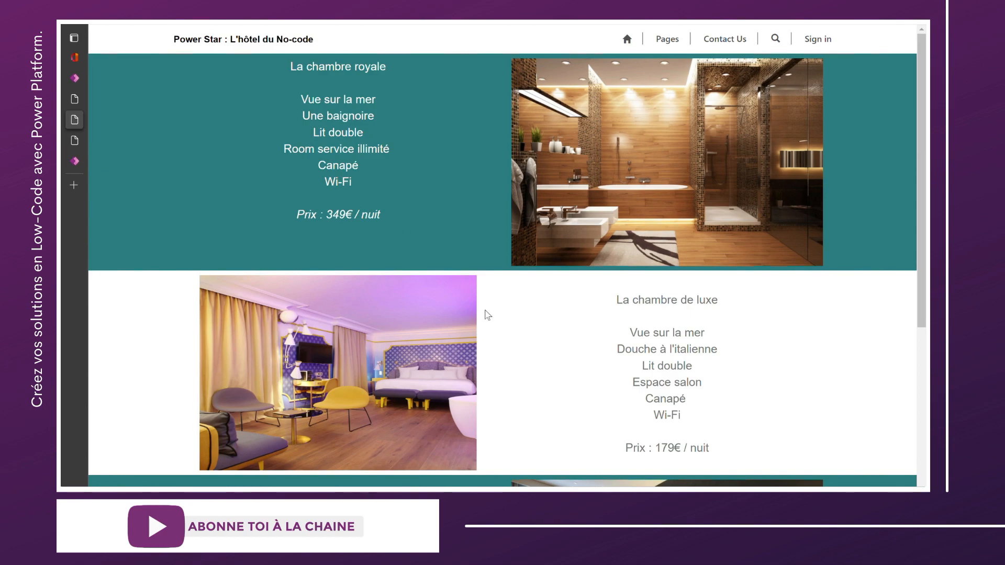
scroll(484, 311, down, 5)
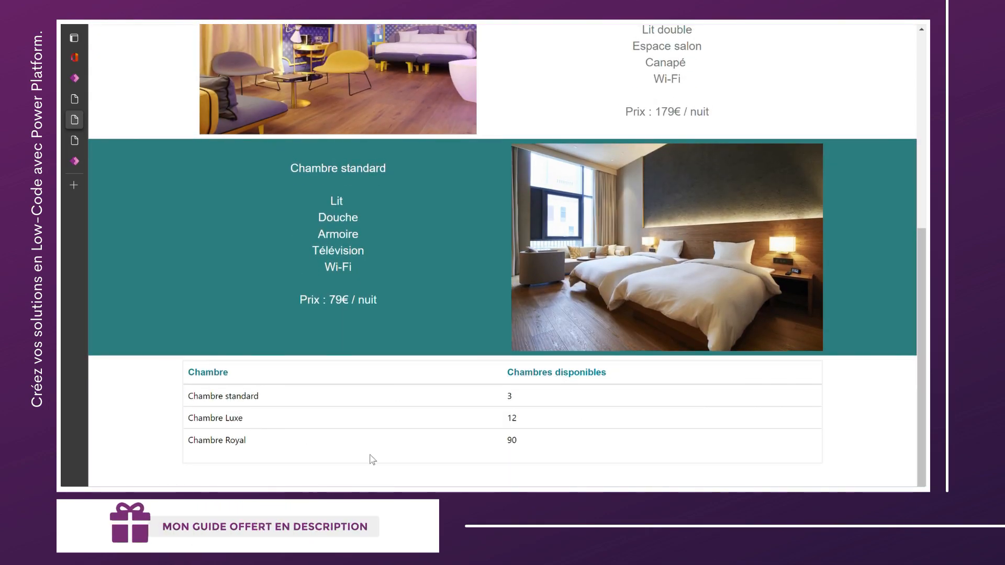
scroll(319, 406, up, 1)
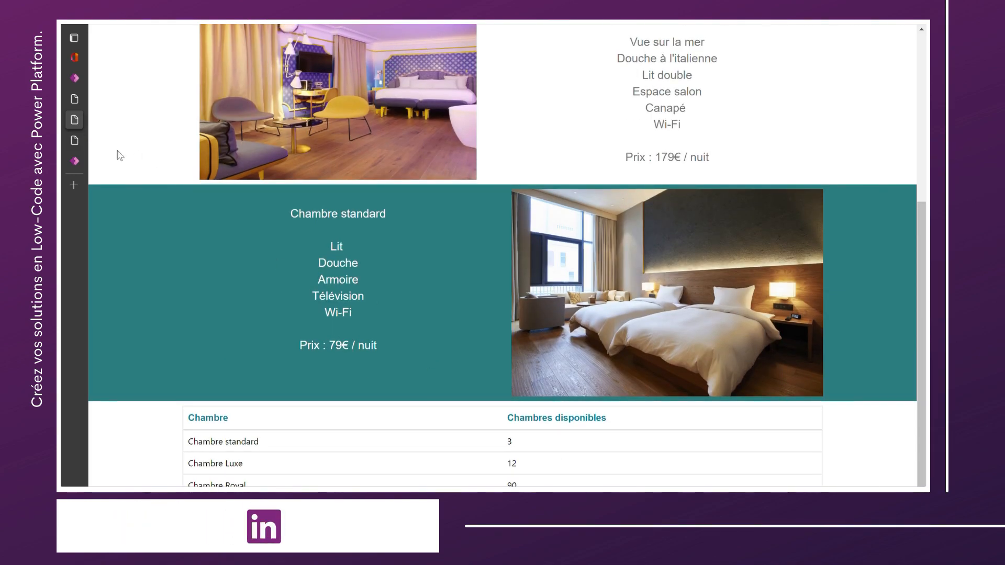
Switch to Power Apps, open the Dataverse Reservation table and inspect the settings of its Chambre column
click(74, 159)
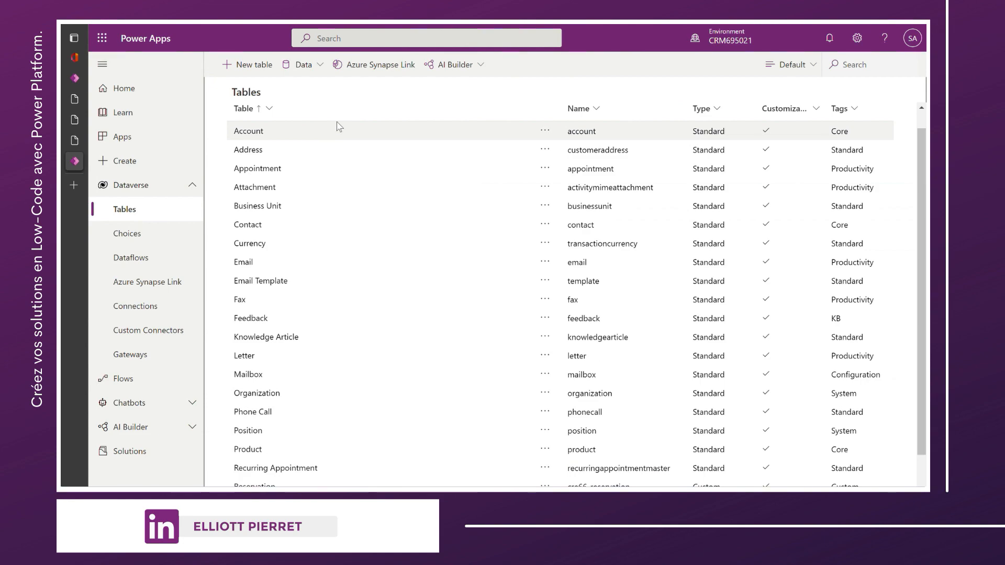
scroll(334, 421, down, 1)
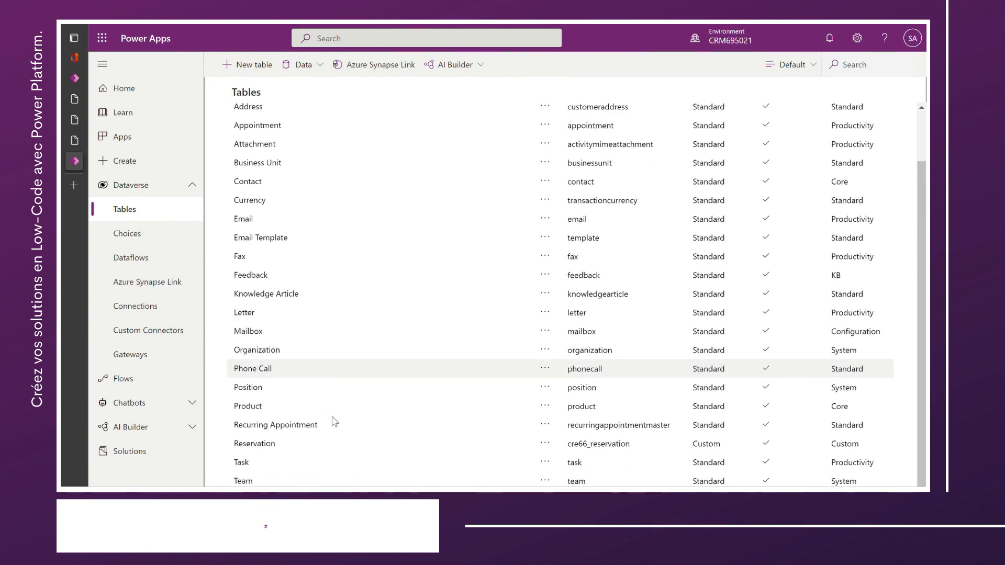
click(259, 445)
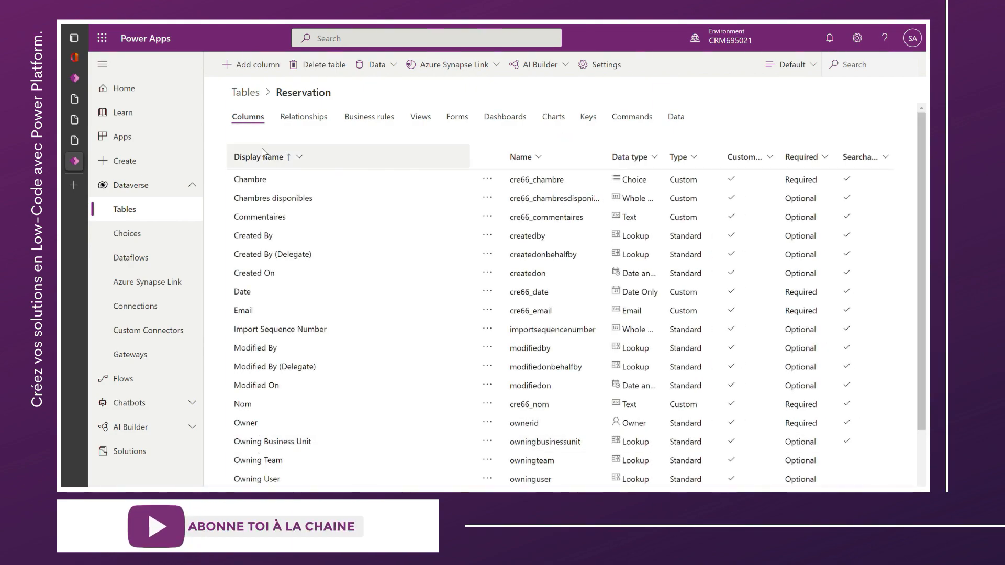
click(255, 183)
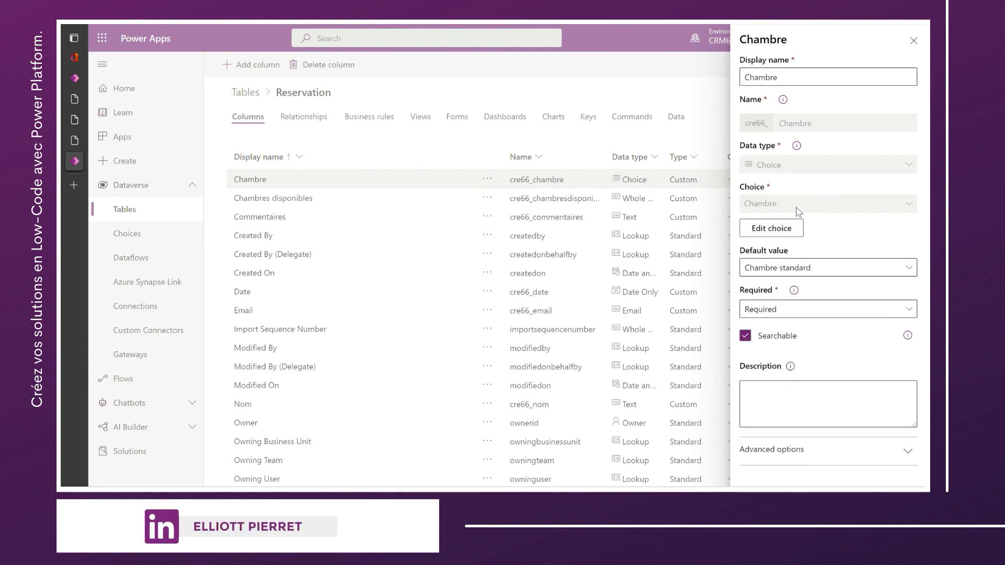
click(531, 140)
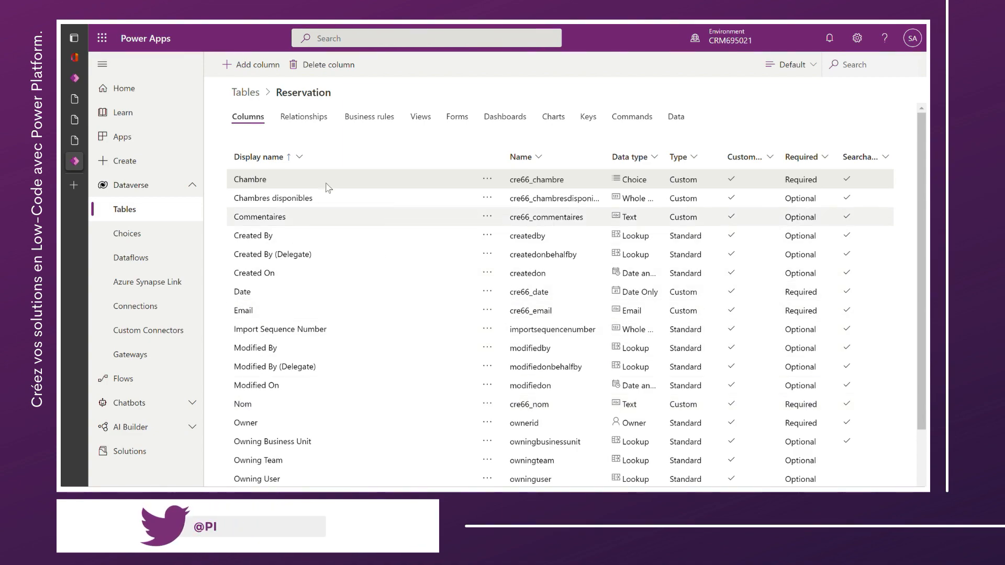
Return to the booking form and fill in the guest's name and e-mail address
click(73, 141)
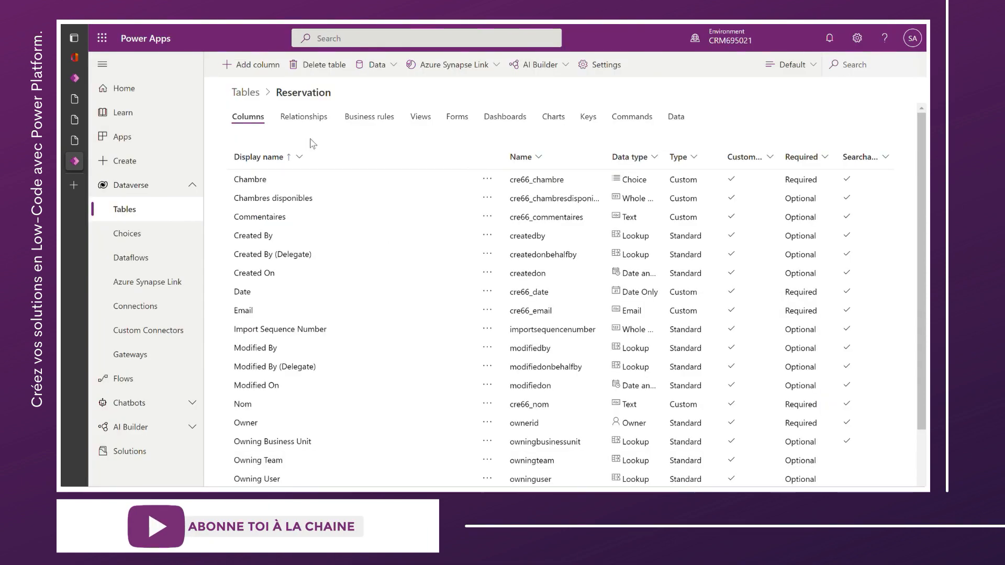
click(71, 139)
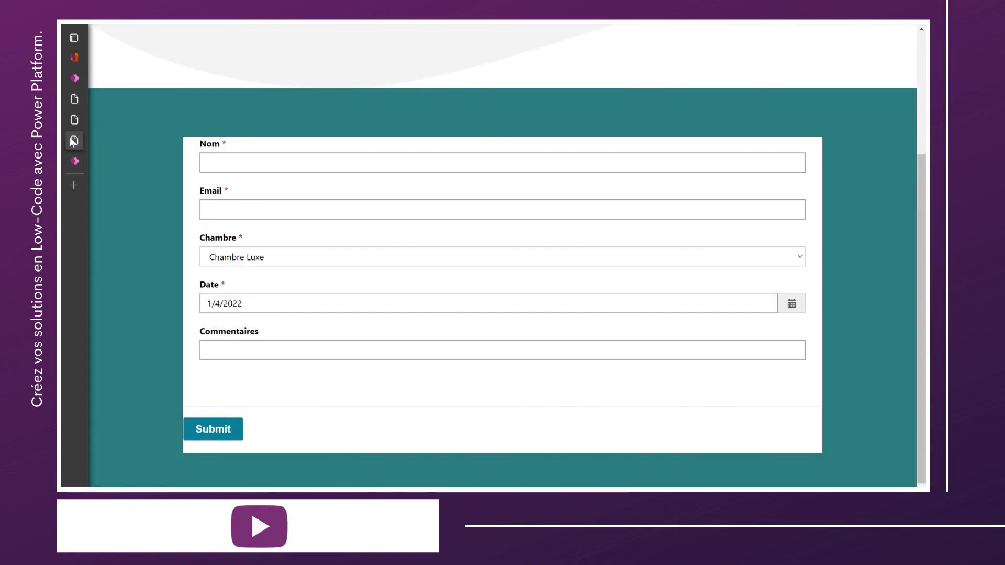
click(309, 170)
text(Pierret)
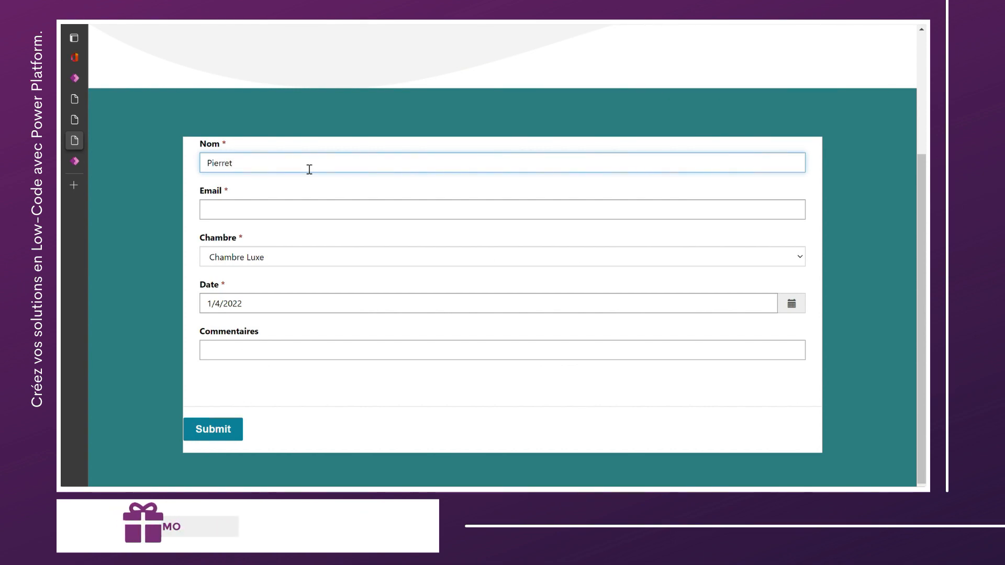
click(259, 100)
click(258, 215)
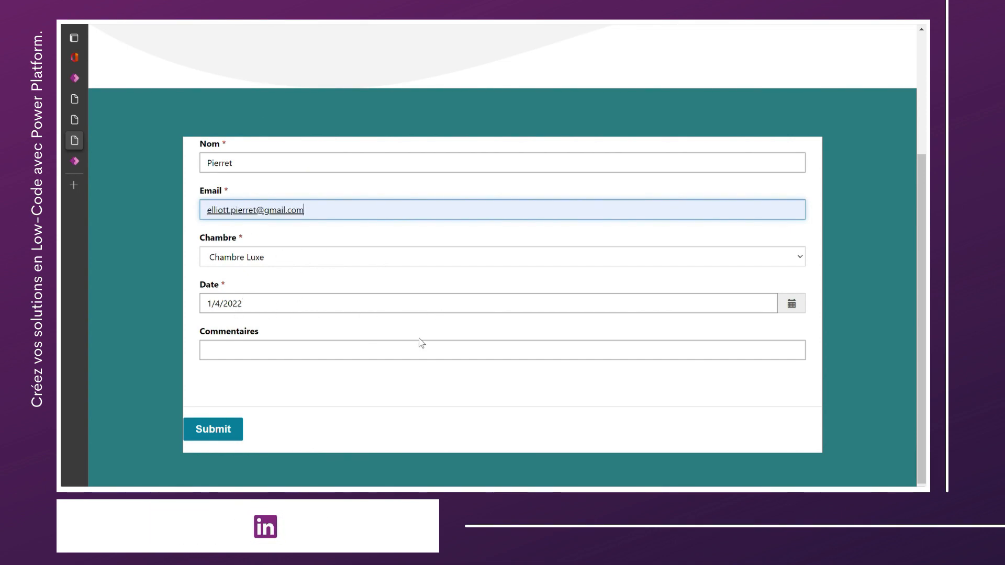
Add the comment "top!" to the booking form and submit the reservation
click(331, 353)
text(top!)
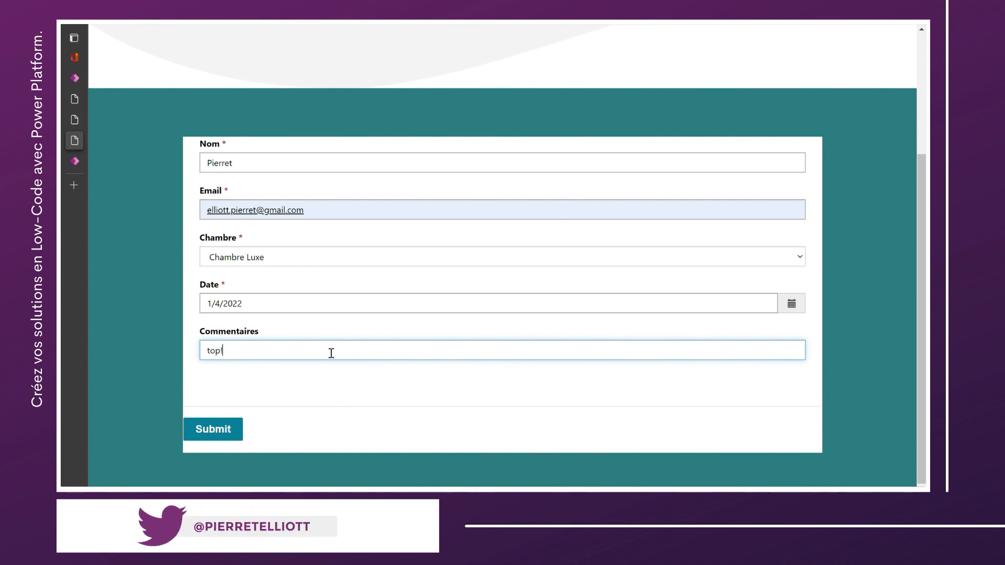
click(215, 428)
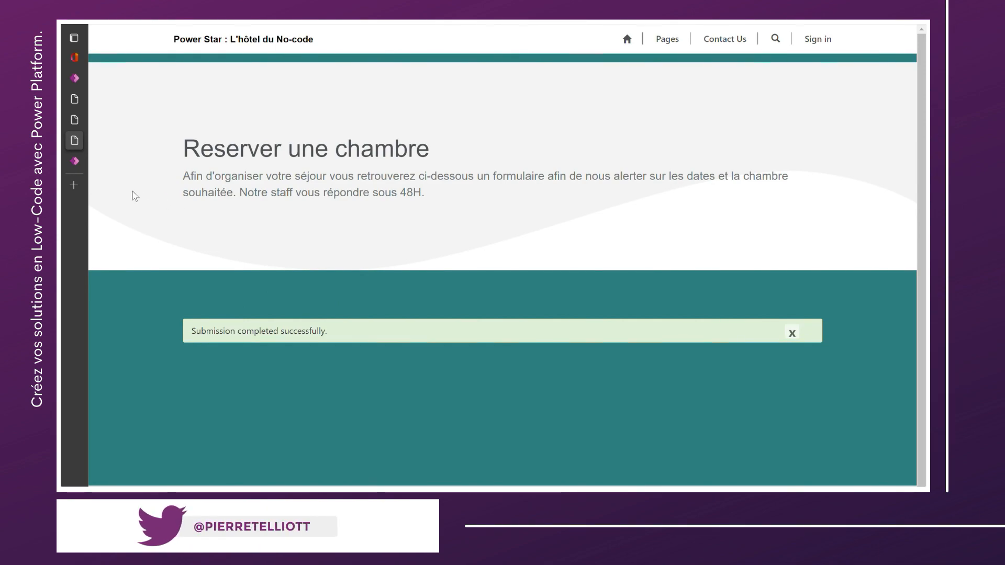
Switch to the Reservation table in Power Apps and display its data to check the submitted booking
click(75, 162)
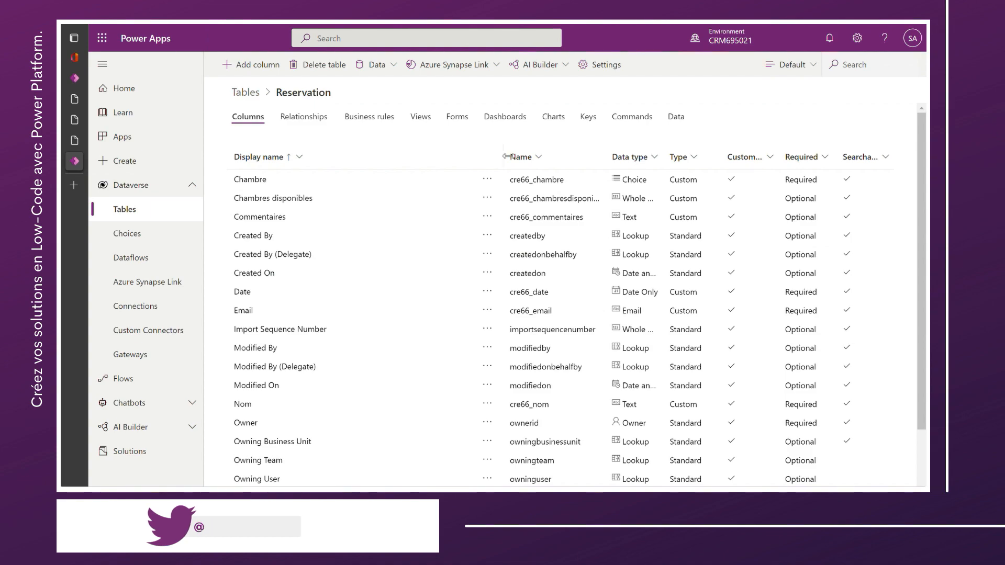
click(680, 117)
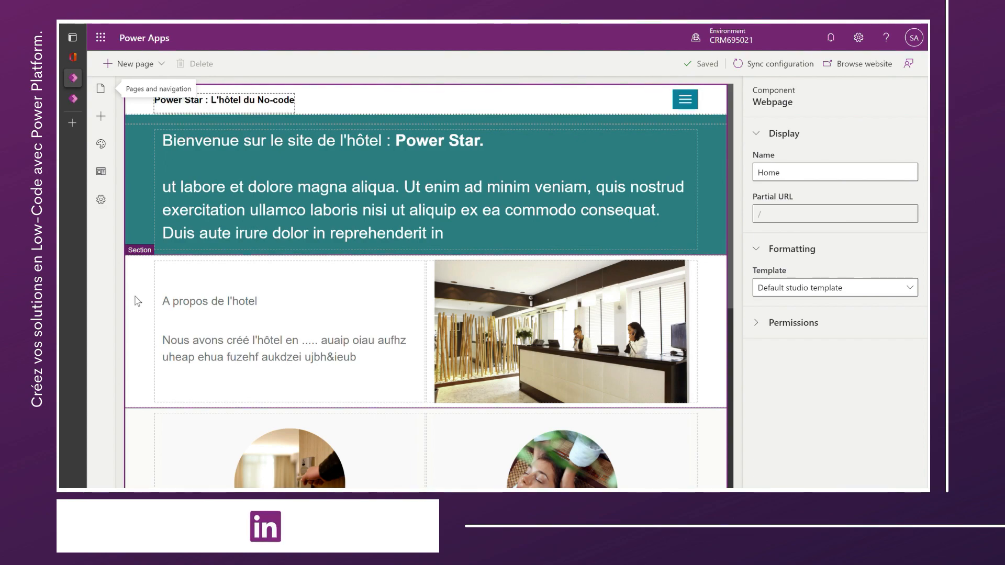
In the website editor, examine the properties of the Home page's welcome banner section, its column and its text
scroll(137, 301, down, 1)
scroll(138, 297, up, 1)
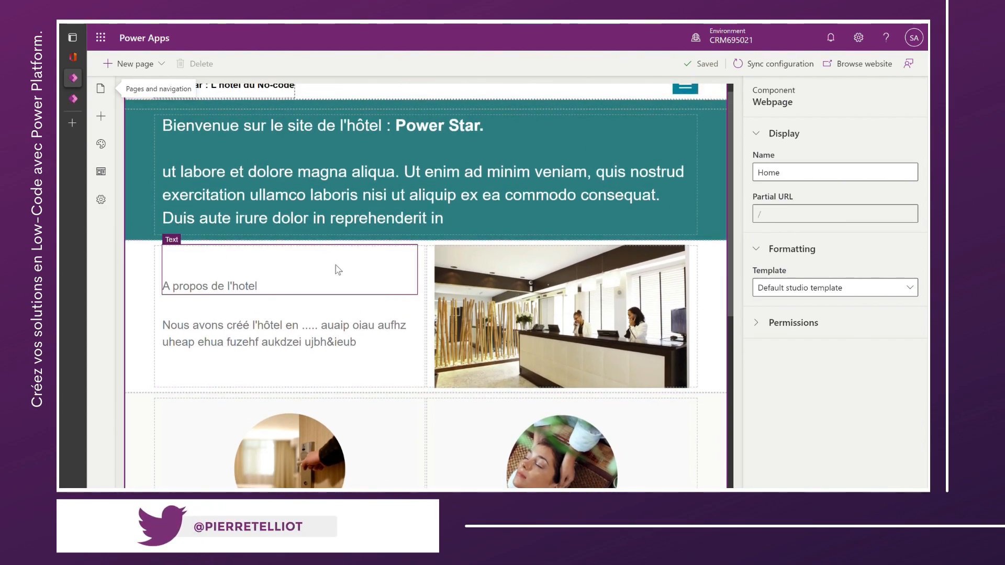
scroll(334, 240, up, 1)
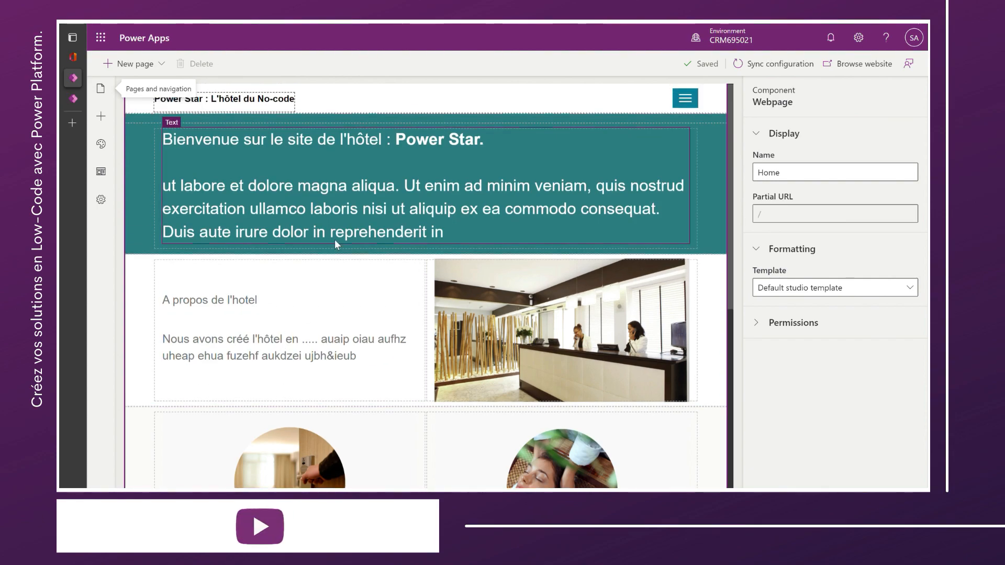
click(139, 133)
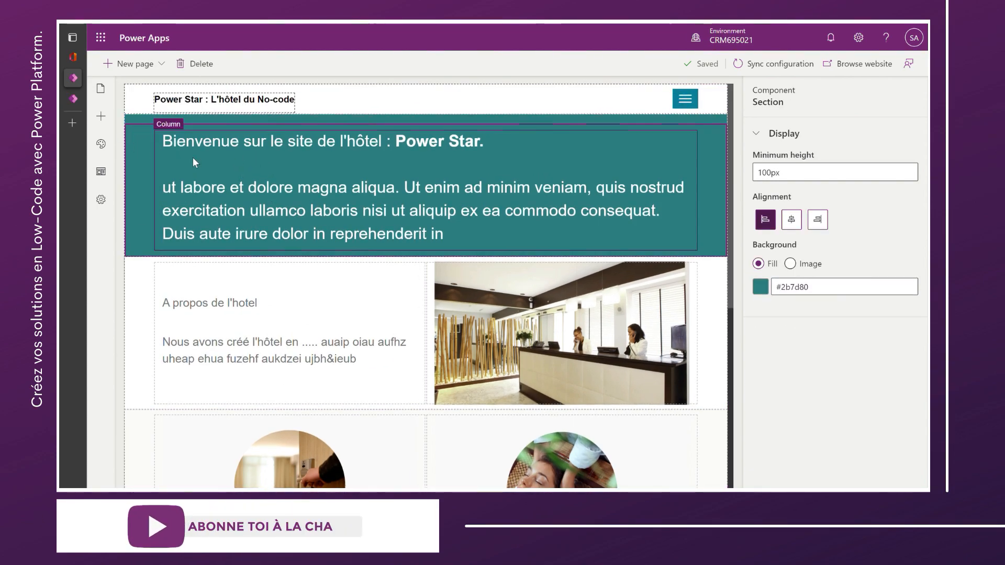
click(156, 144)
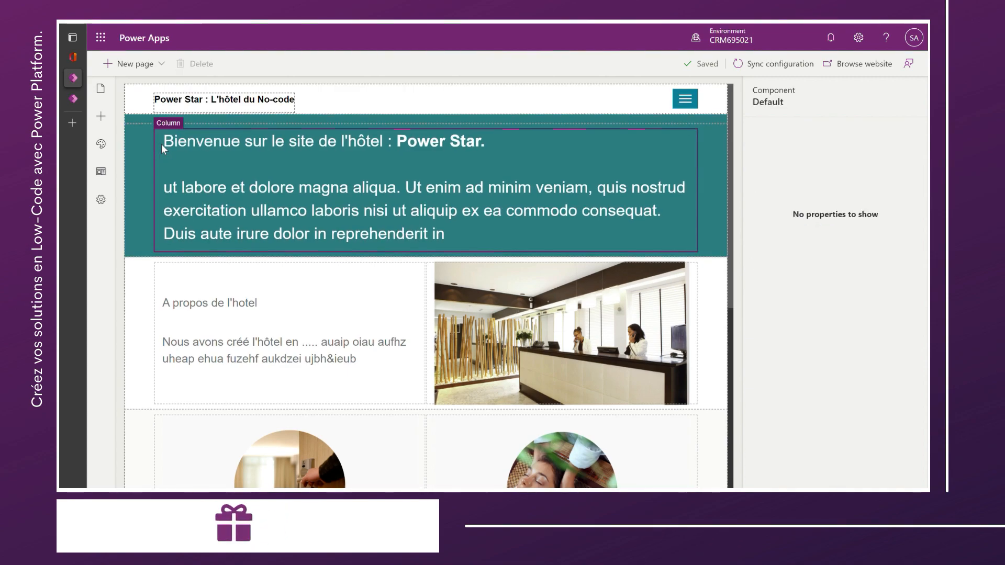
click(241, 150)
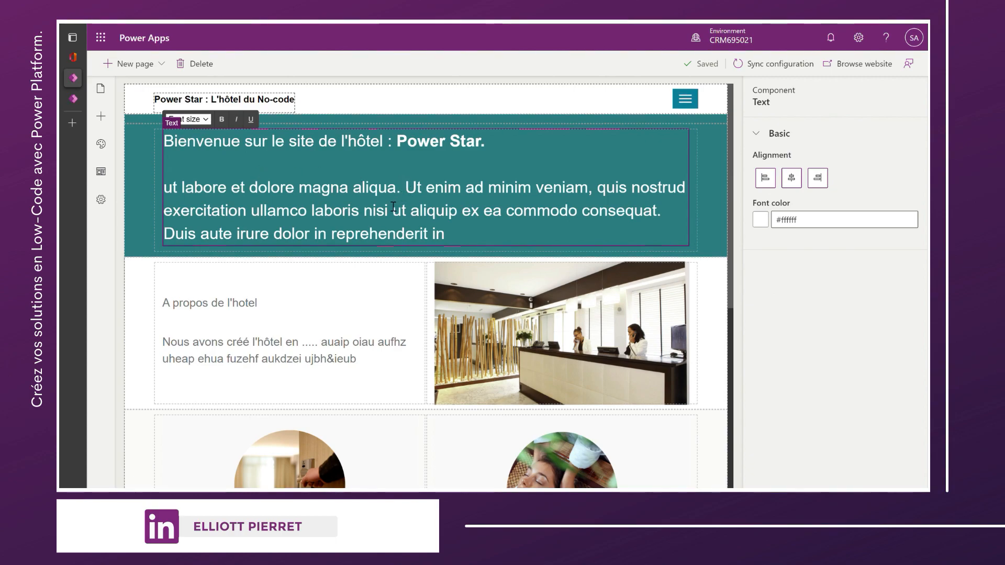
Insert a one-column section directly below the Home page's welcome banner
click(717, 227)
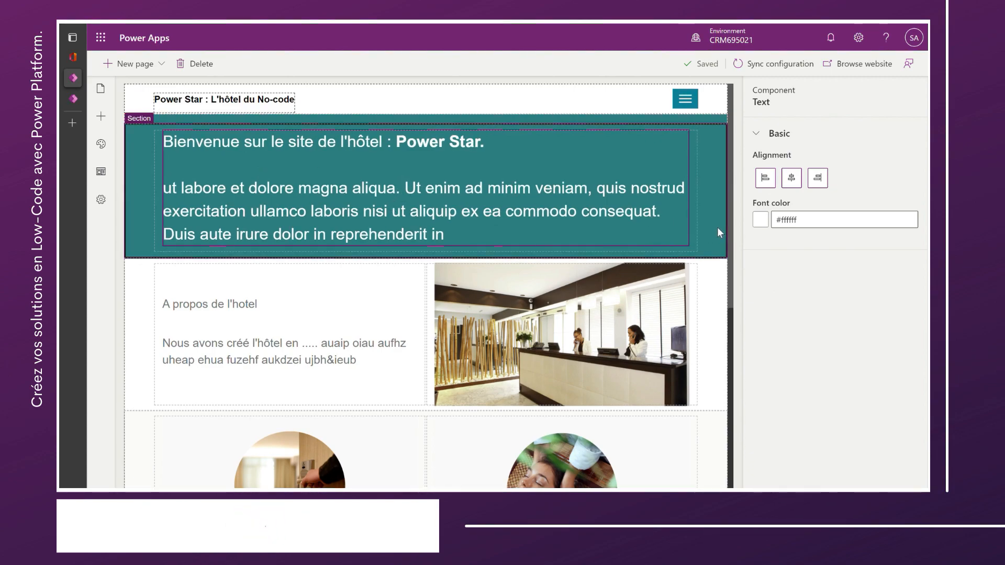
click(102, 116)
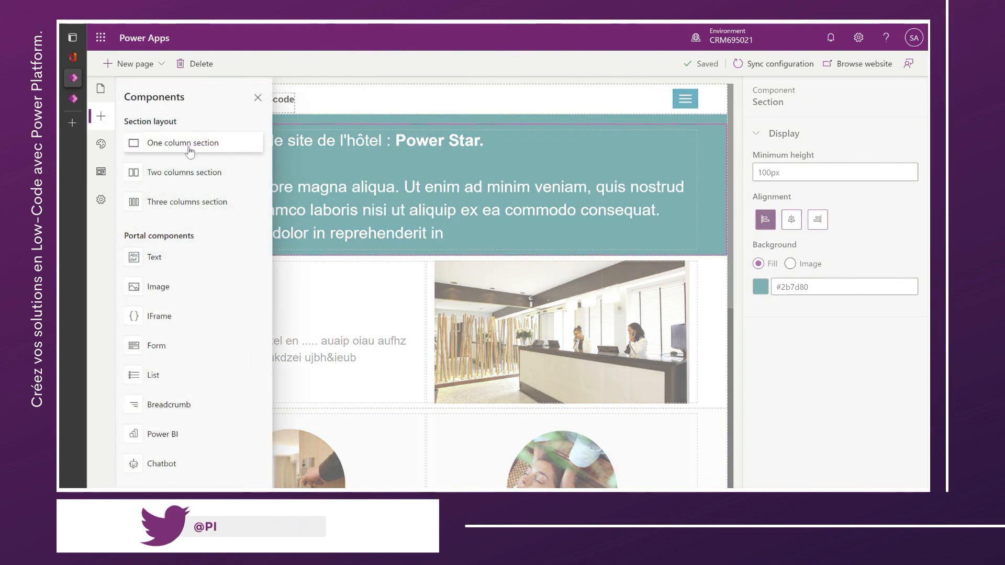
click(183, 150)
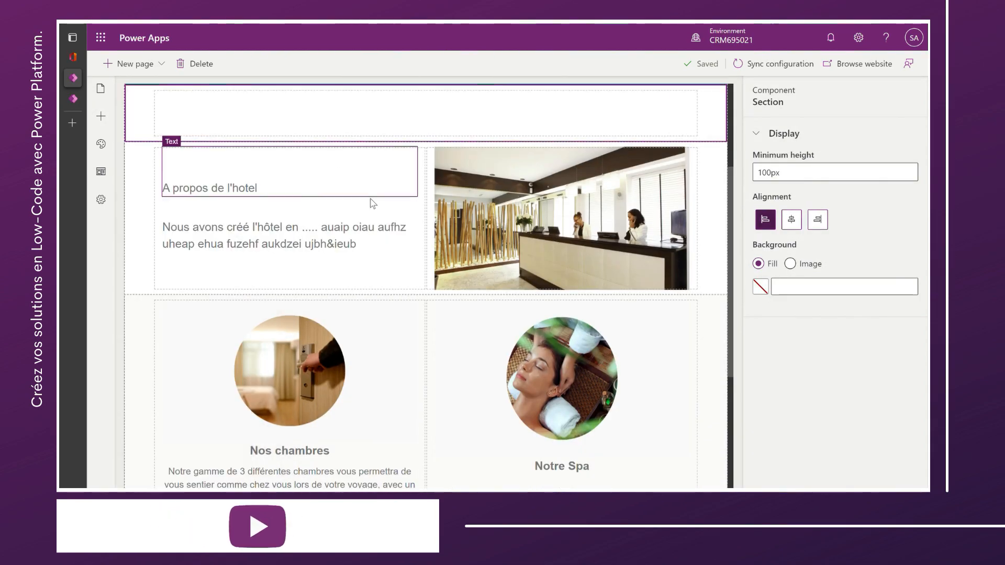
scroll(345, 257, up, 3)
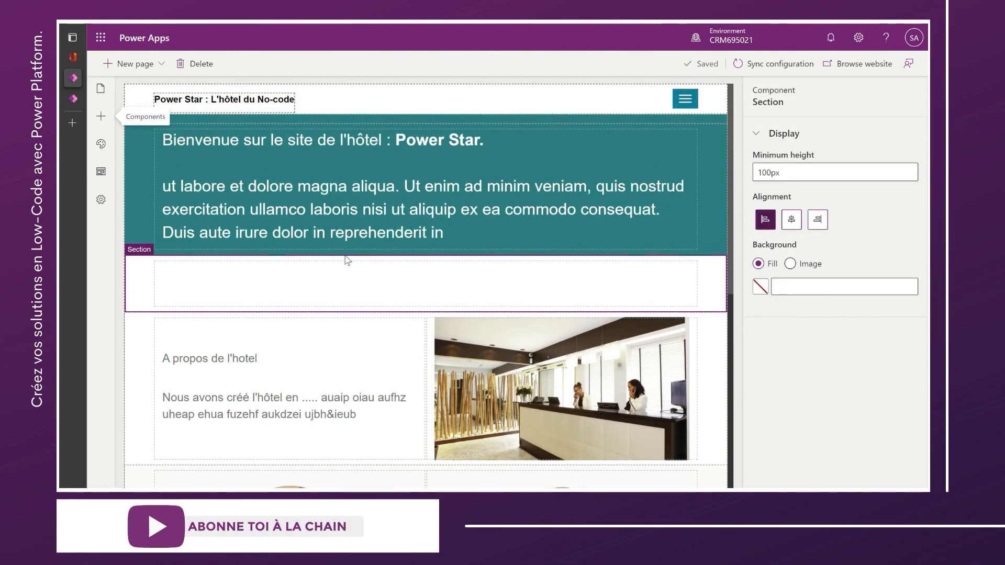
Add a Text component to the new section's column and replace its placeholder with "test"
click(216, 288)
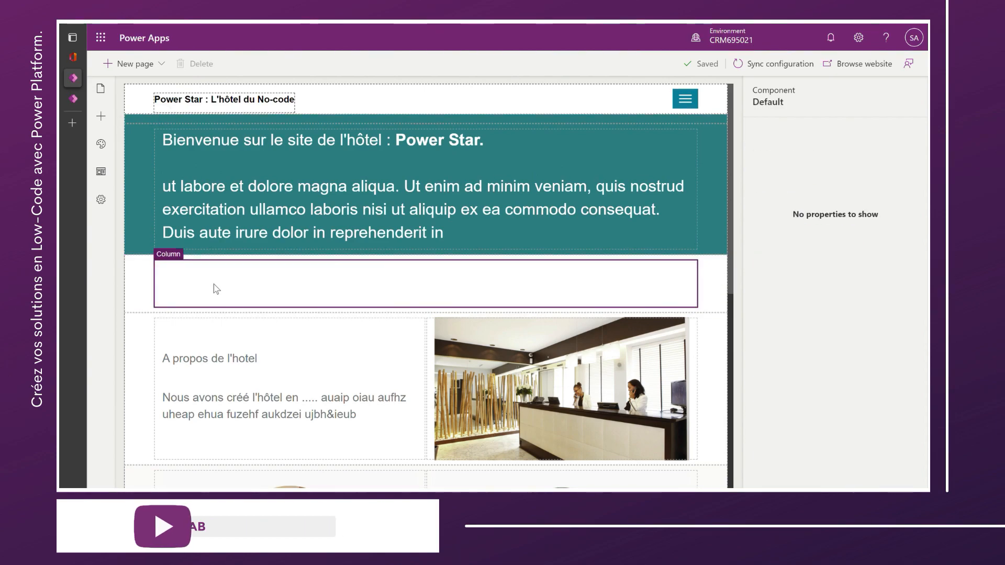
click(111, 119)
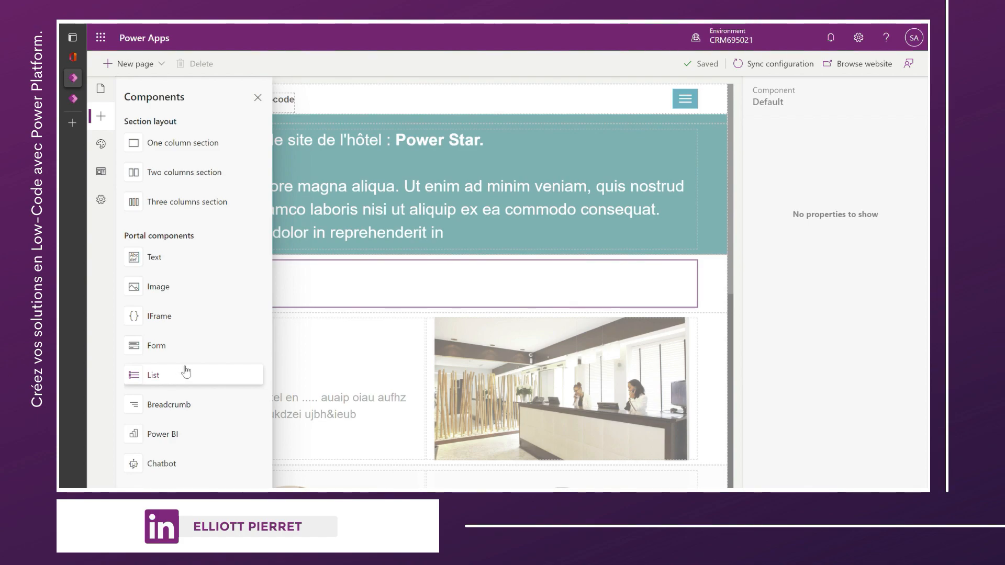
click(173, 266)
scroll(327, 207, up, 3)
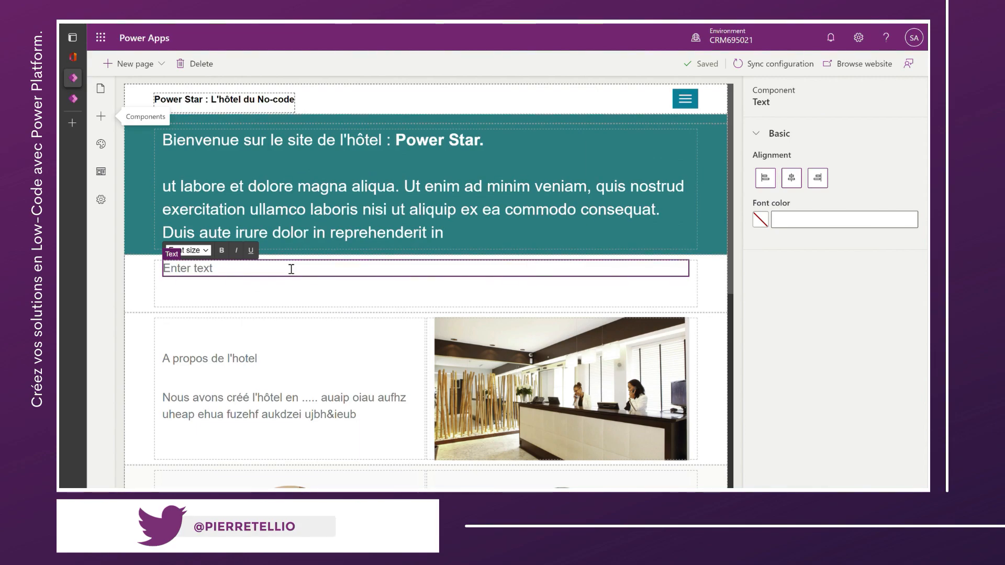
drag(267, 269, 166, 262)
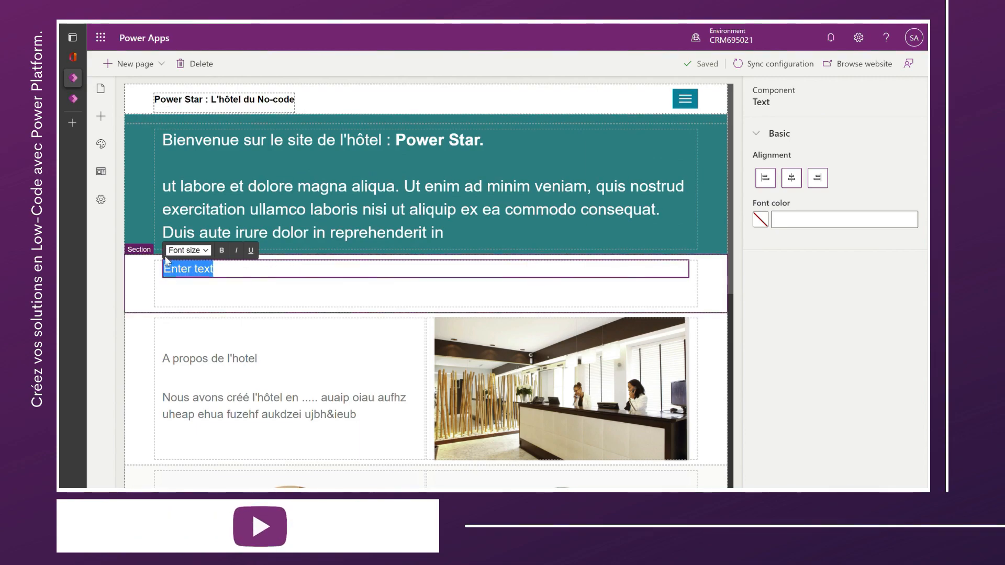
key(BackSpace)
text(test)
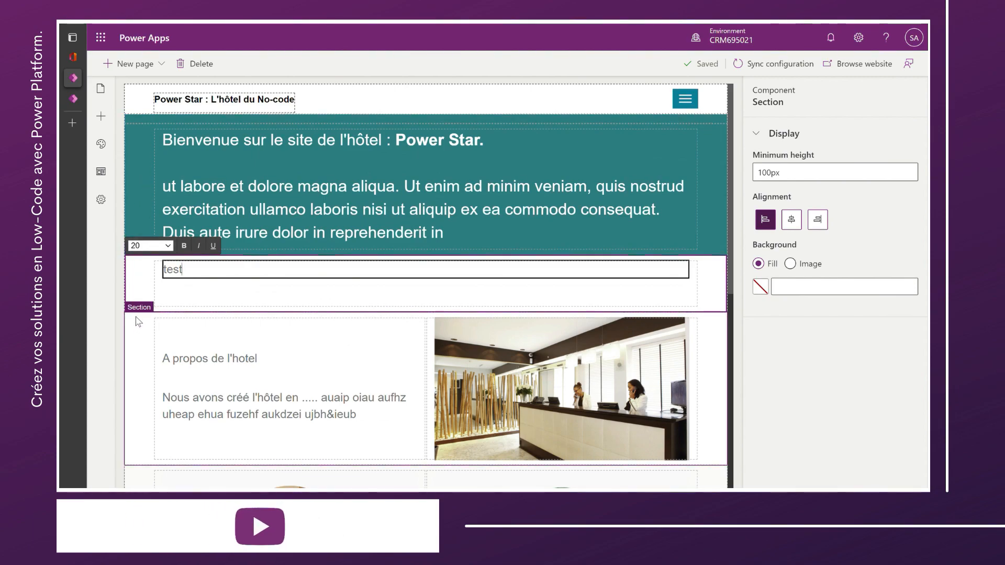
Fill the background of the section containing "test" with the light red #ff6161
click(764, 292)
click(763, 287)
click(847, 305)
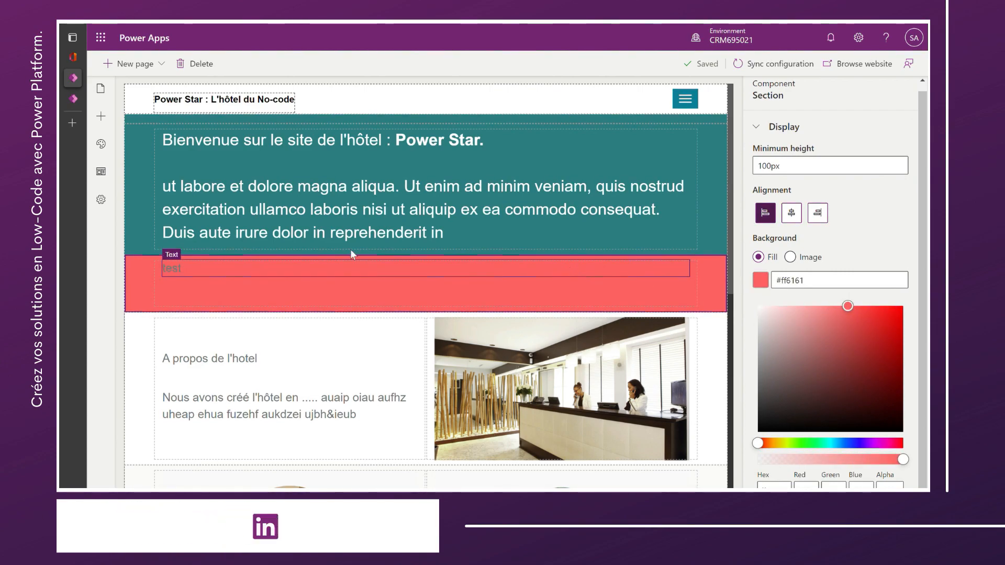
Examine the layout of the Home page's remaining sections, from the two-column hotel presentation down to the contact banner
scroll(368, 297, down, 2)
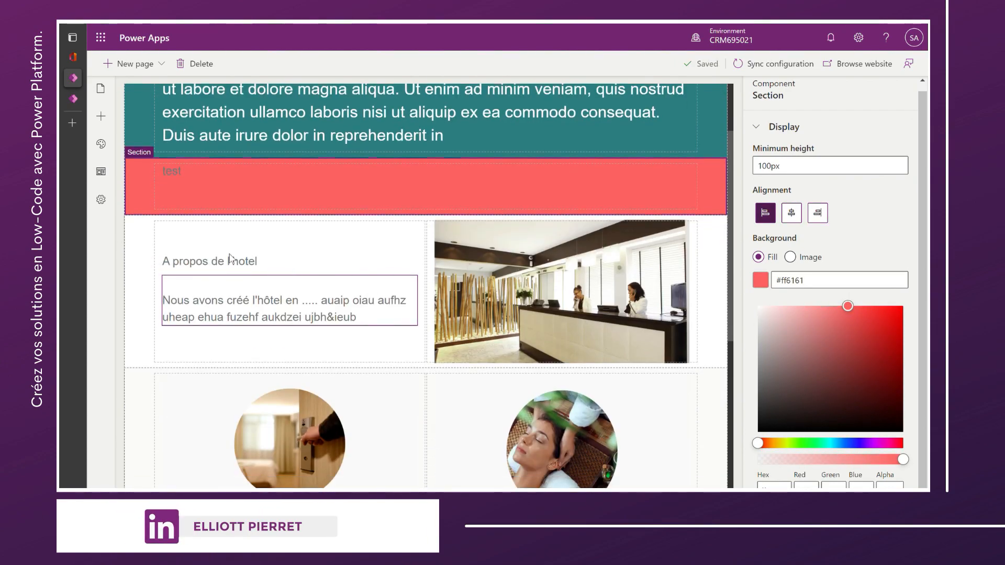
click(143, 242)
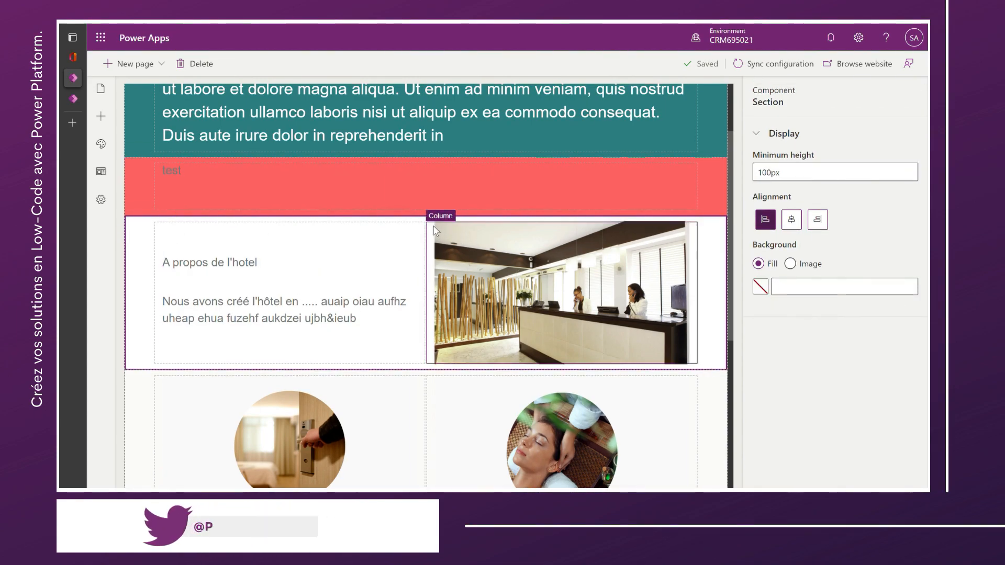
click(106, 120)
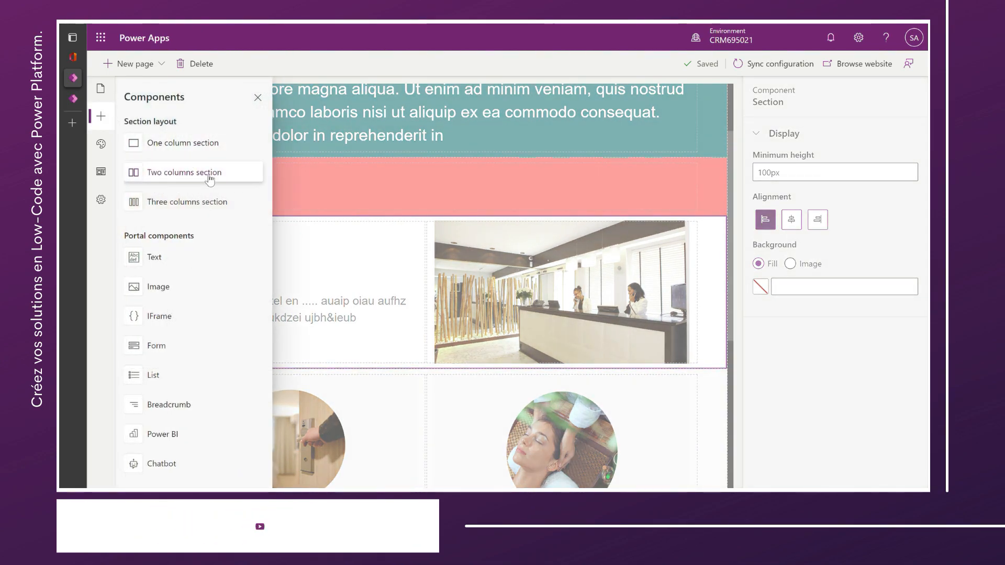
click(394, 271)
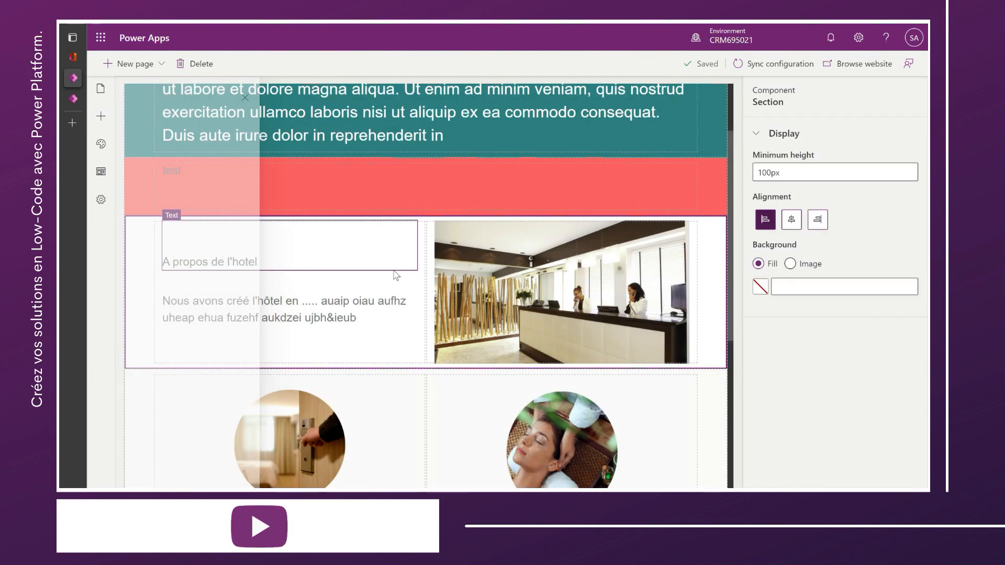
scroll(394, 271, down, 4)
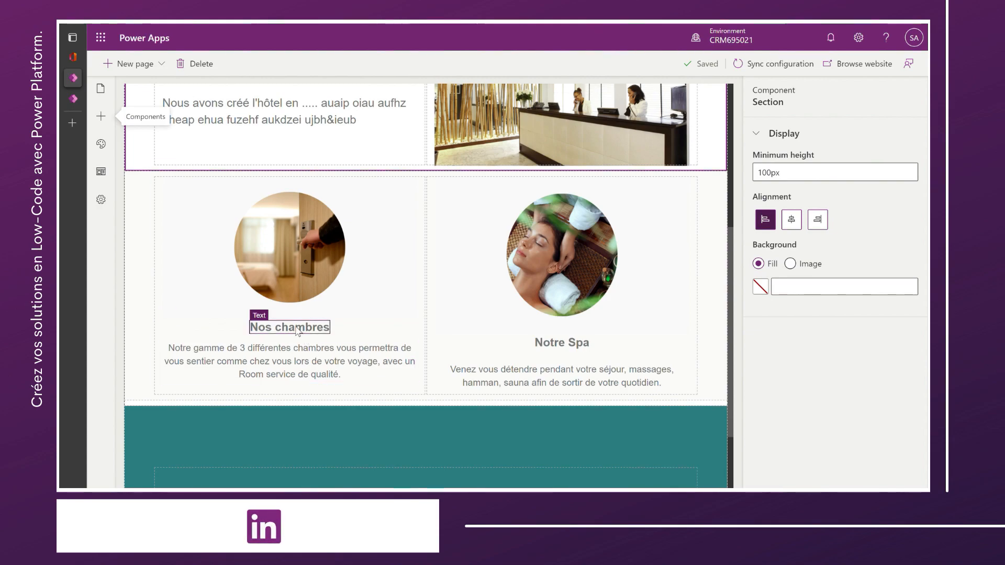
scroll(527, 253, up, 3)
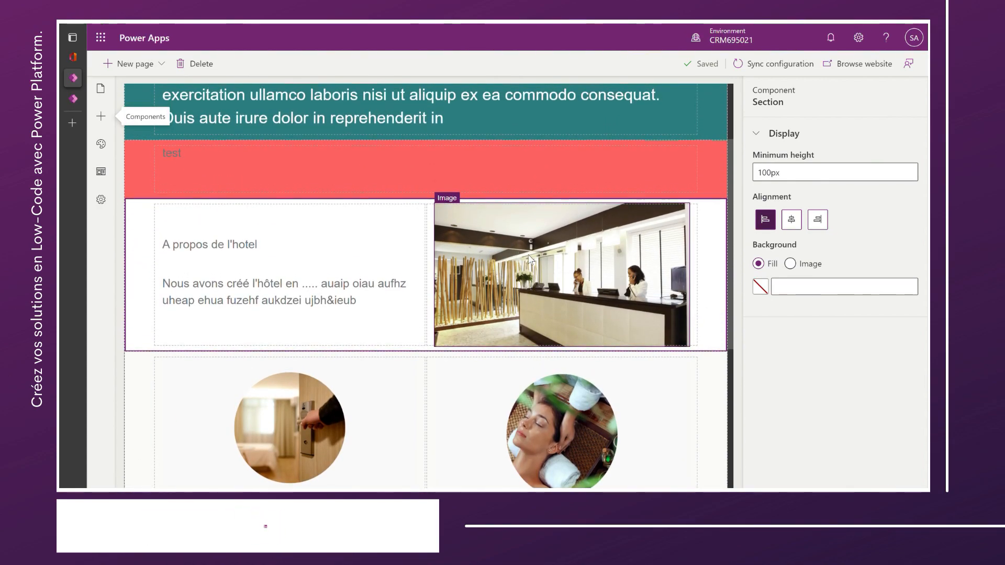
scroll(530, 258, down, 5)
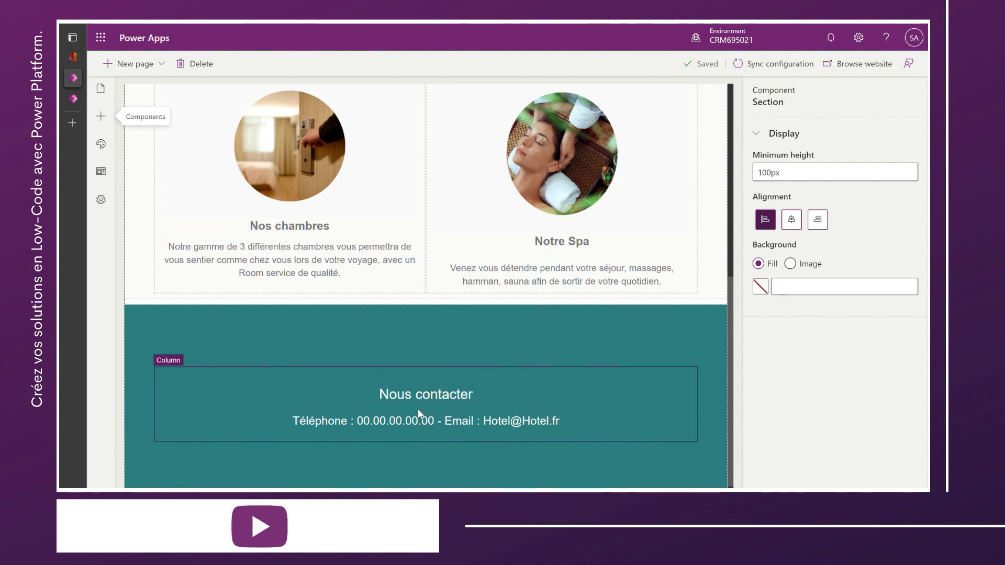
scroll(487, 346, up, 5)
scroll(488, 347, up, 2)
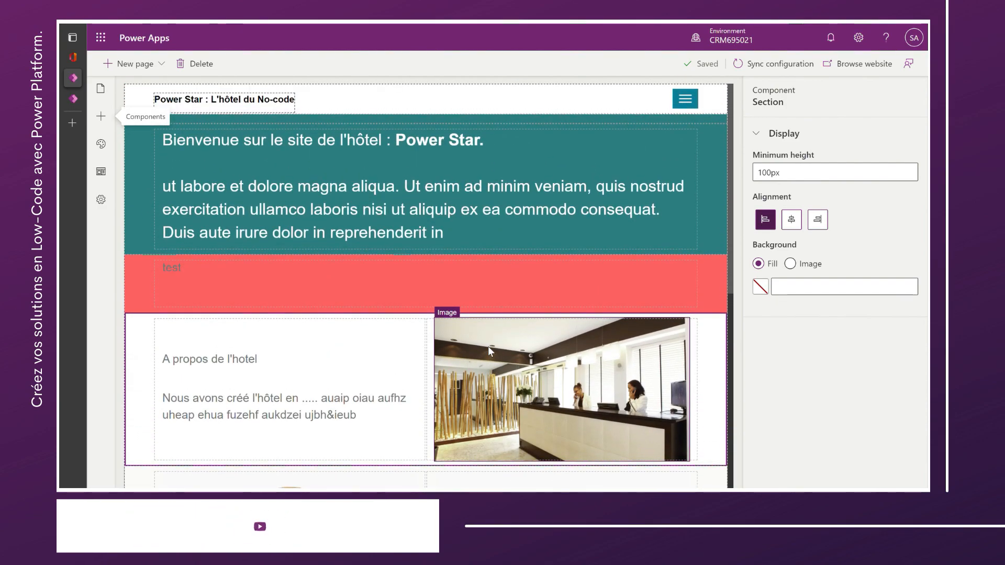
Review the site's page list, the available components, the themes and the page templates in the editor
click(103, 91)
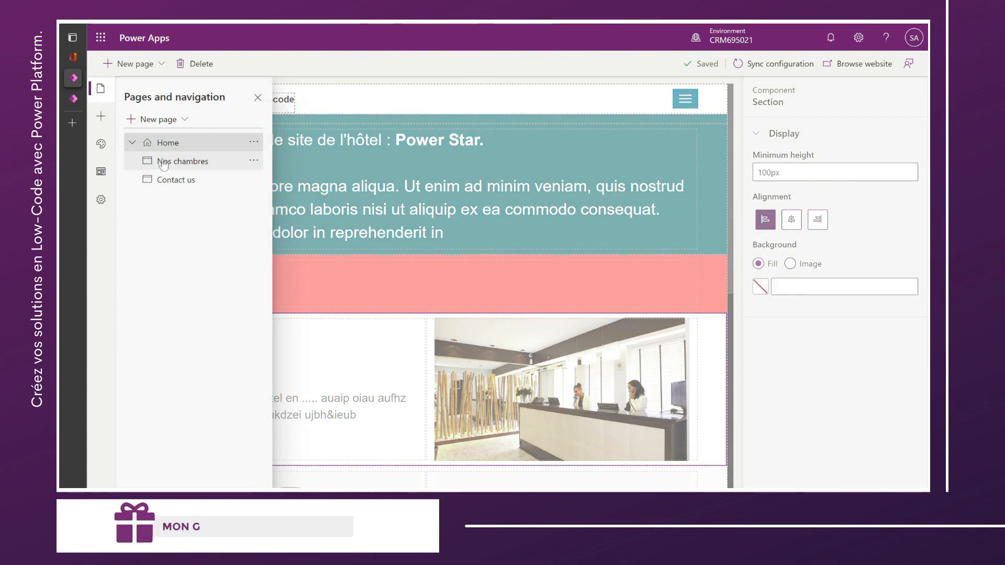
click(258, 99)
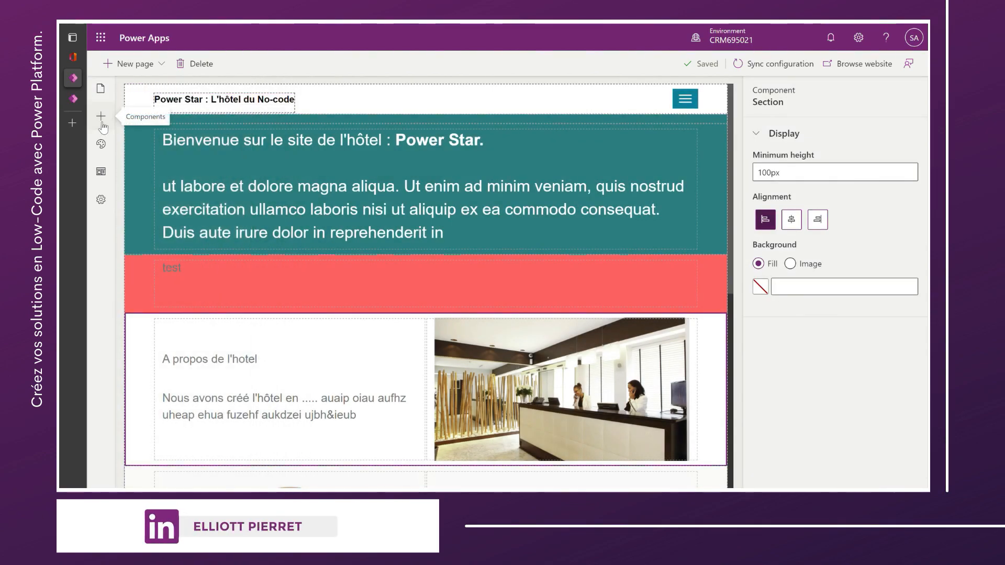
click(101, 118)
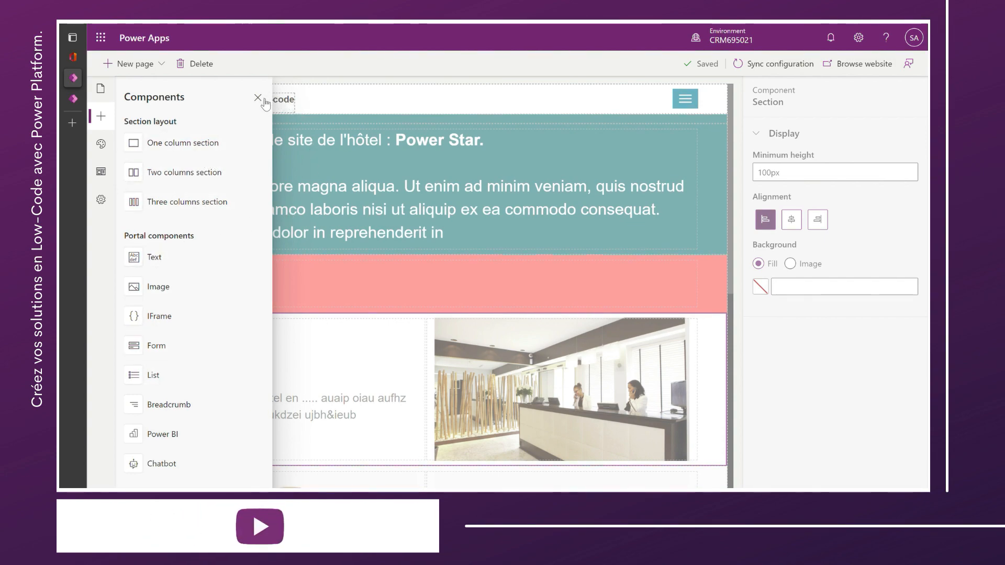
click(103, 144)
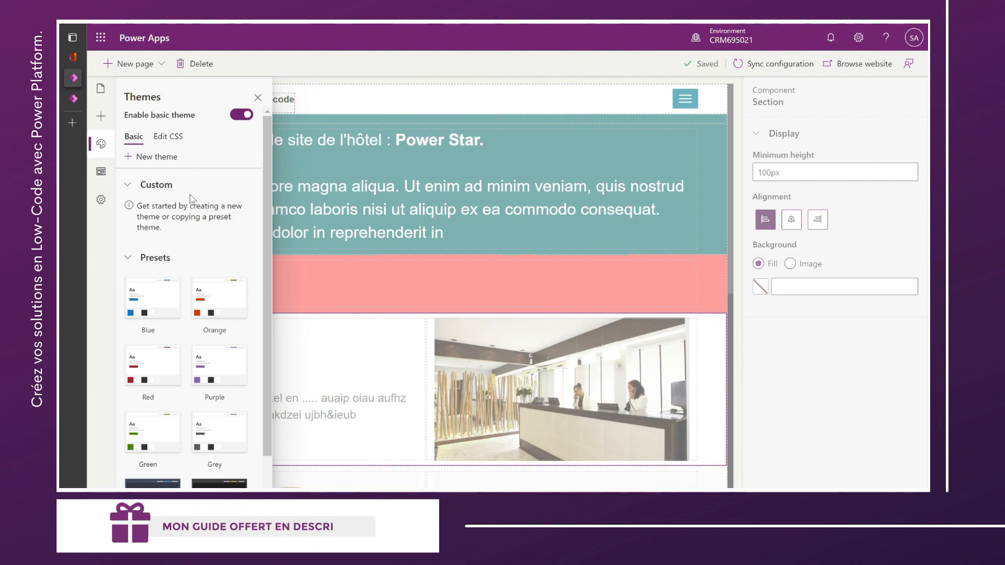
click(106, 175)
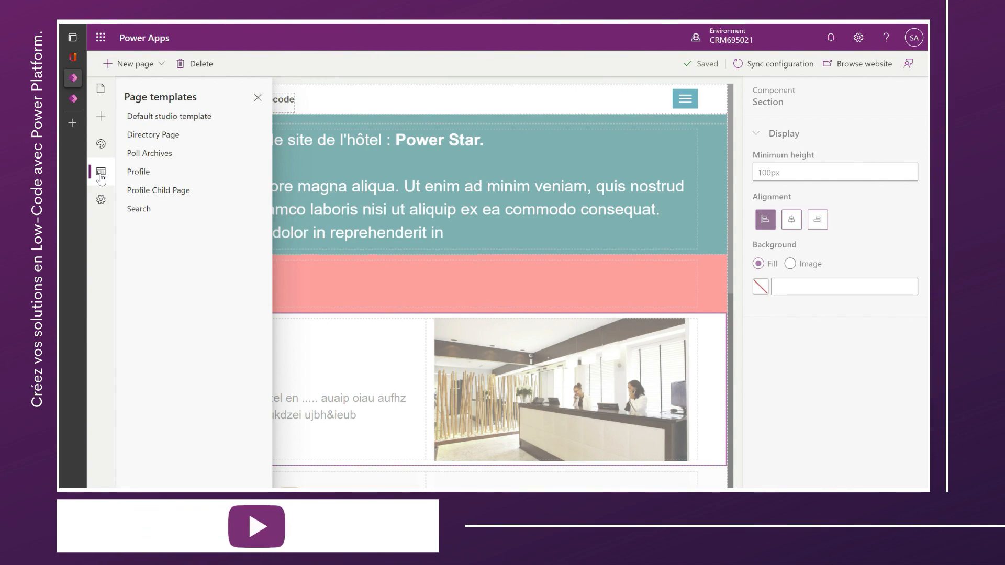
click(263, 101)
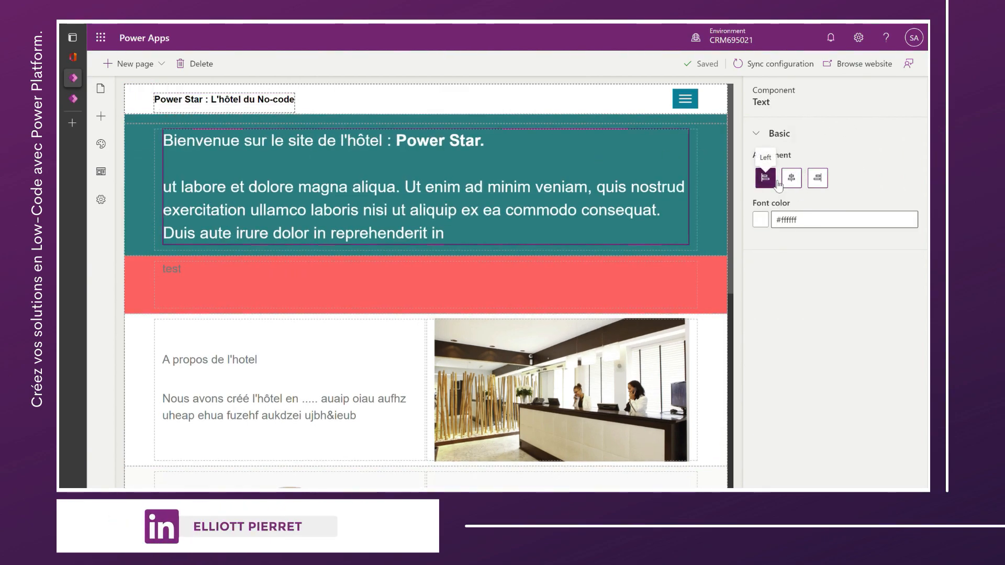
Right-align the welcome banner's text and inspect the reception image's source and formatting properties
click(824, 181)
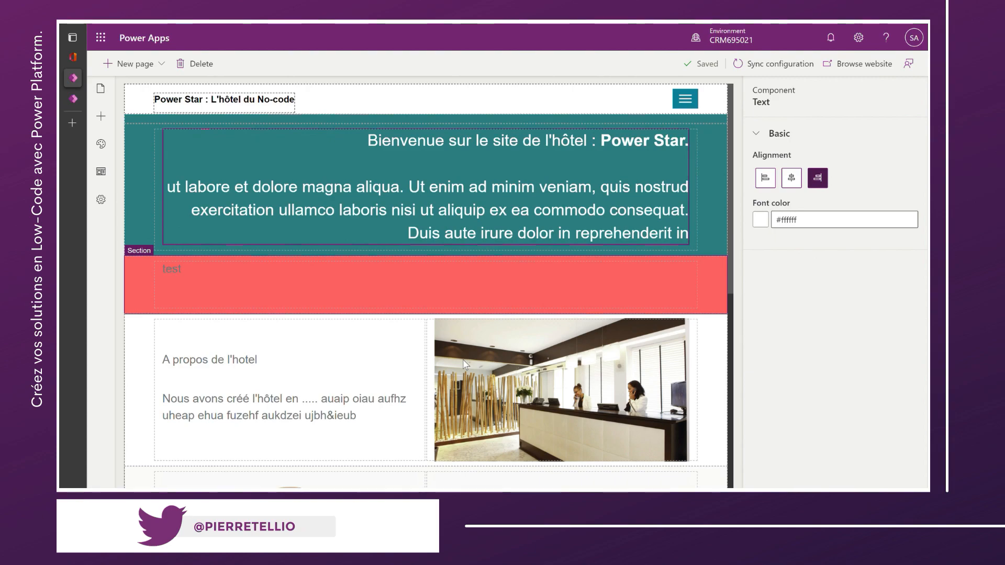
click(489, 389)
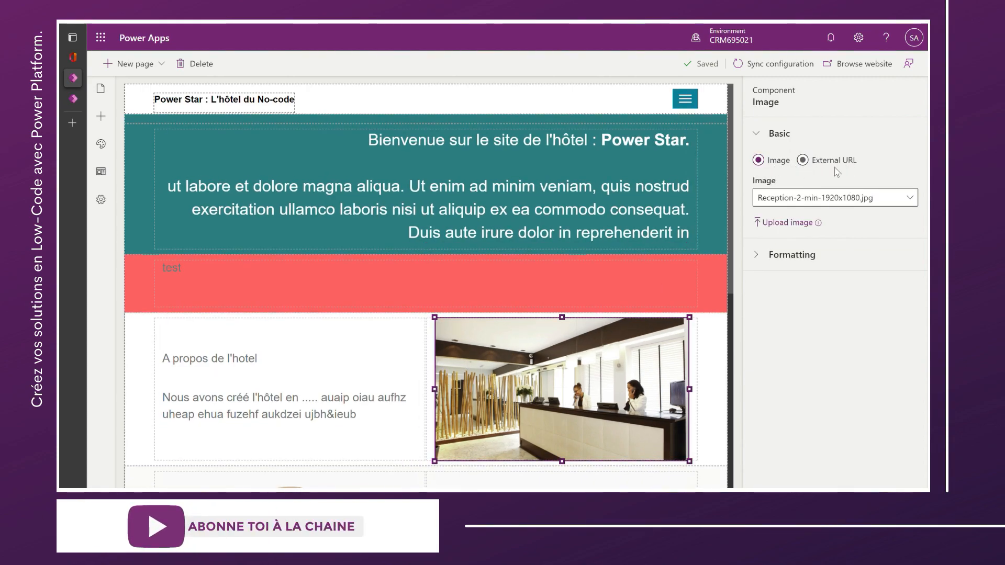
click(765, 264)
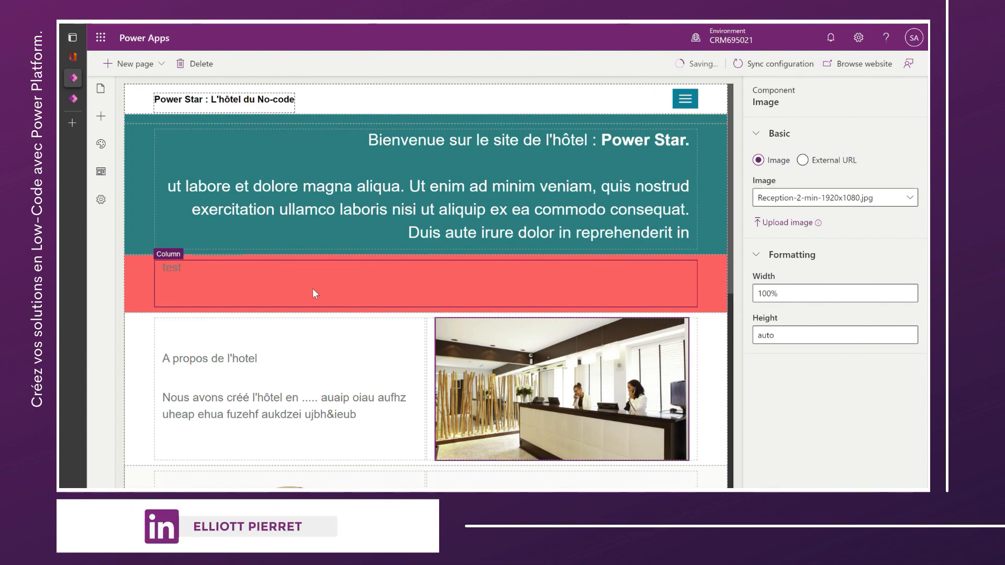
scroll(312, 288, down, 2)
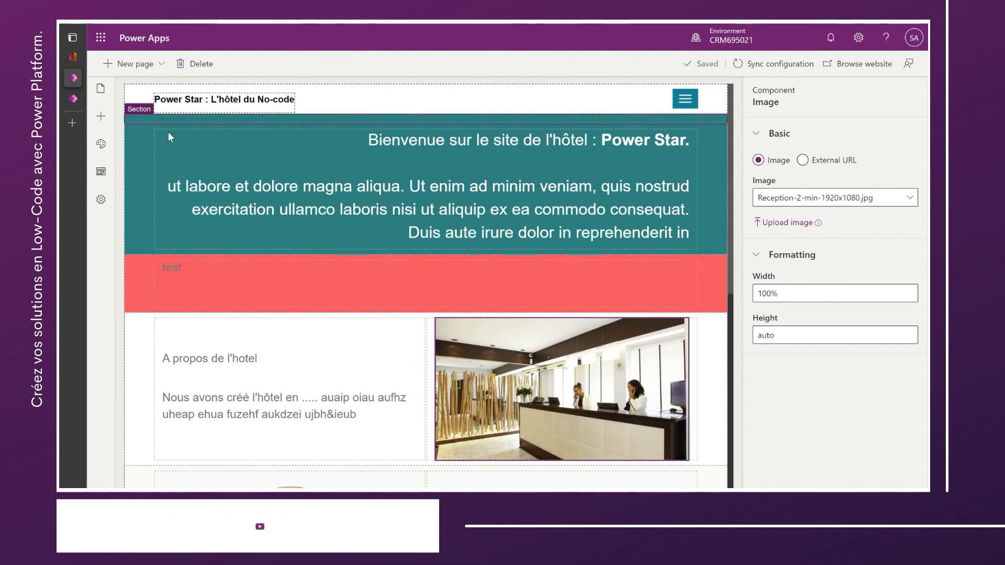
Open the Nos chambres page and examine its room sections down to the availability list
click(110, 93)
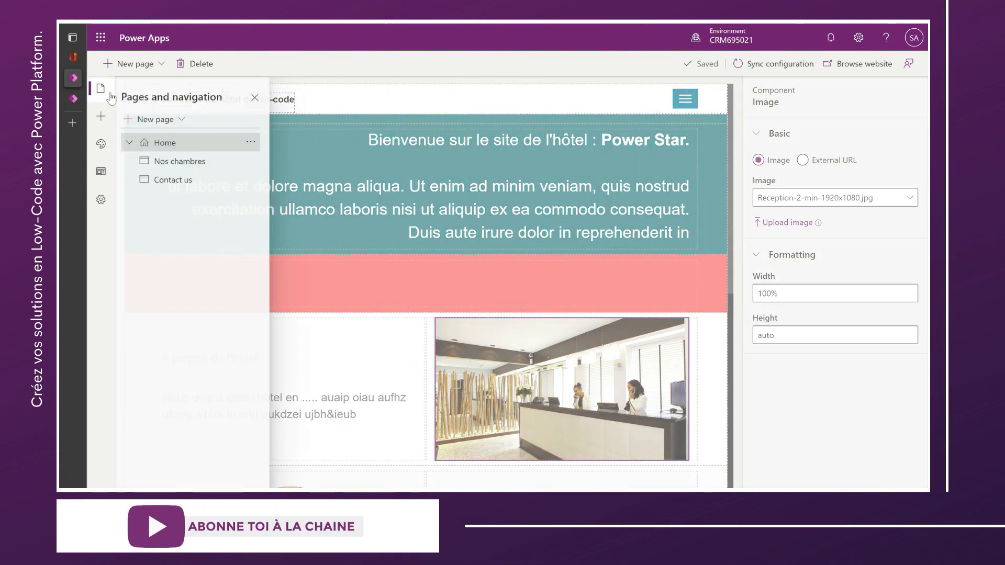
click(190, 163)
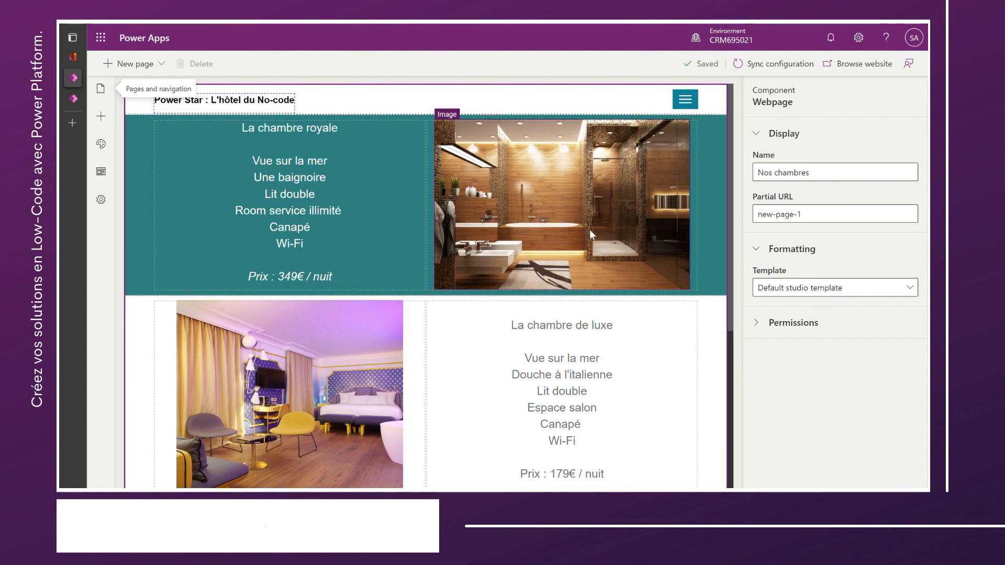
scroll(590, 233, down, 5)
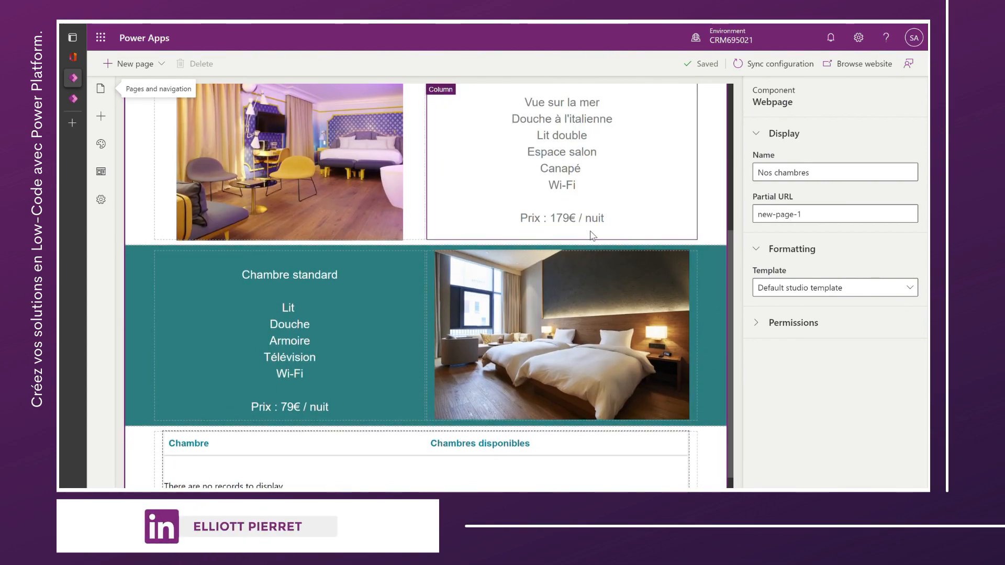
scroll(590, 234, down, 1)
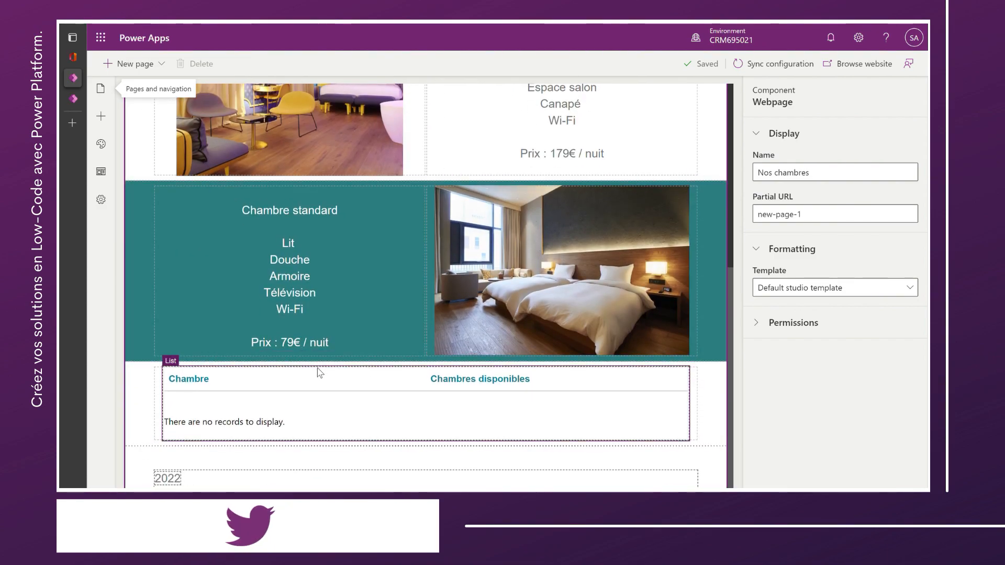
Check the available components and inspect the properties of the room availability list below the Chambre standard section
click(101, 116)
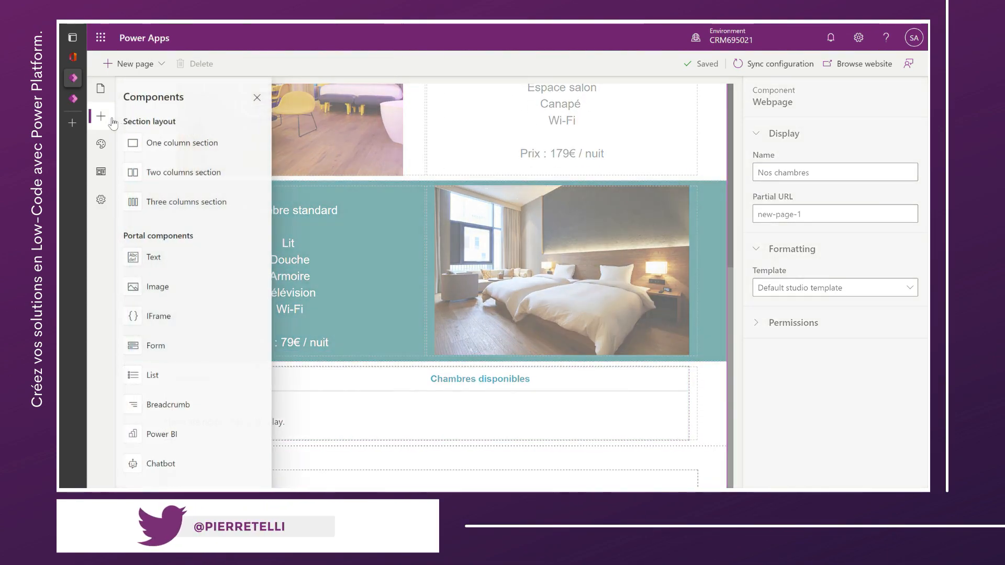
click(260, 98)
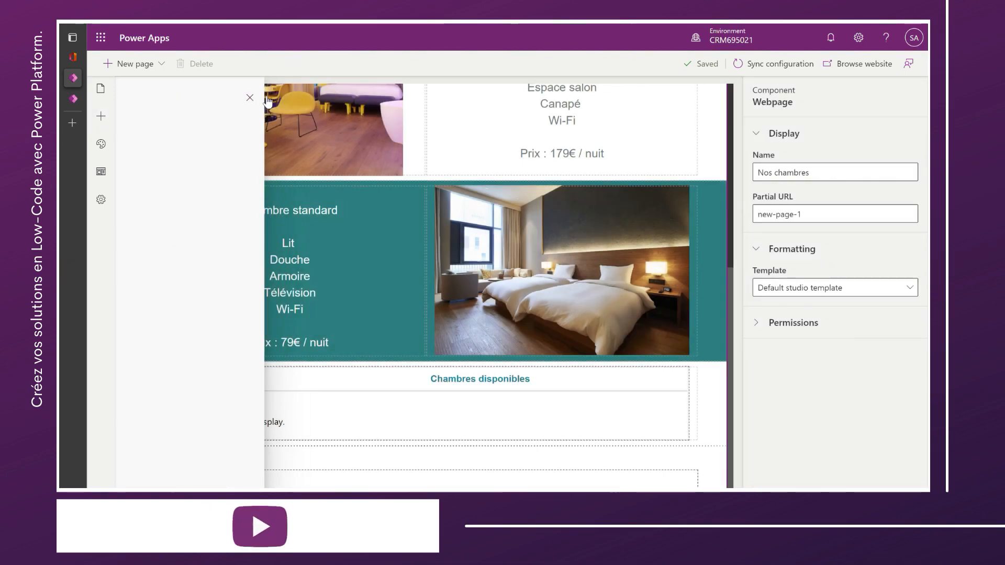
click(360, 422)
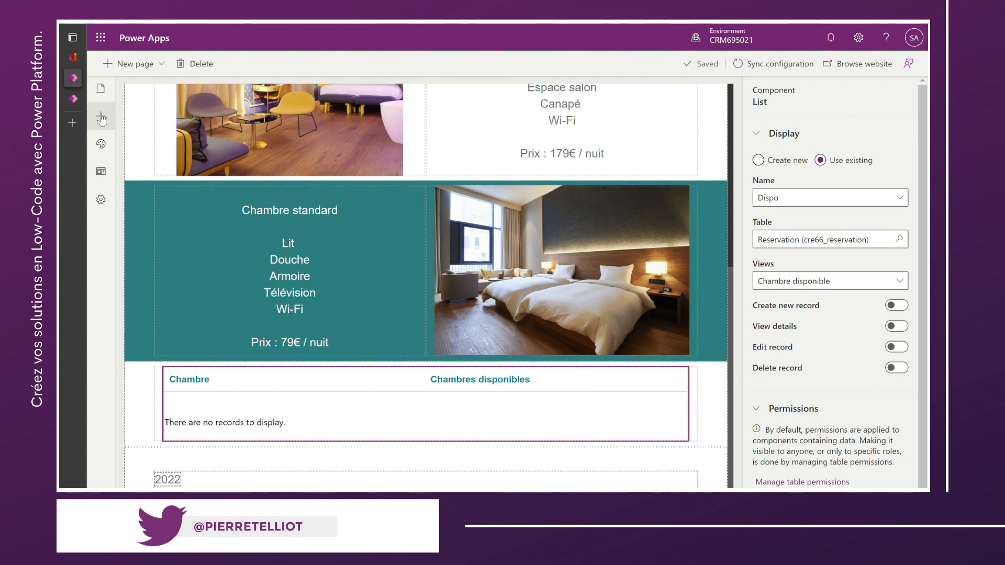
Switch to the Dataverse Reservation table and open its Chambre disponible view to examine the view's columns
click(75, 101)
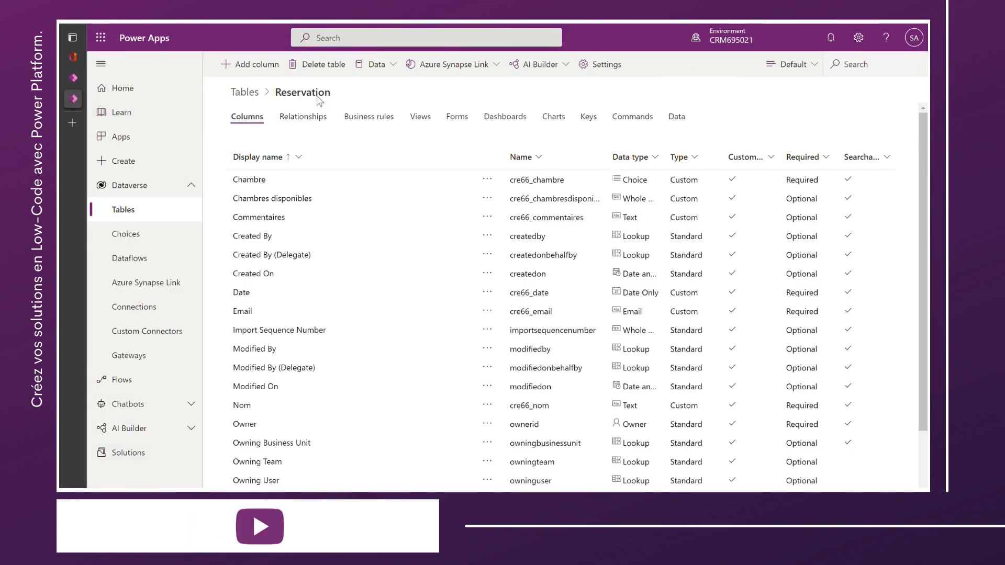
click(417, 120)
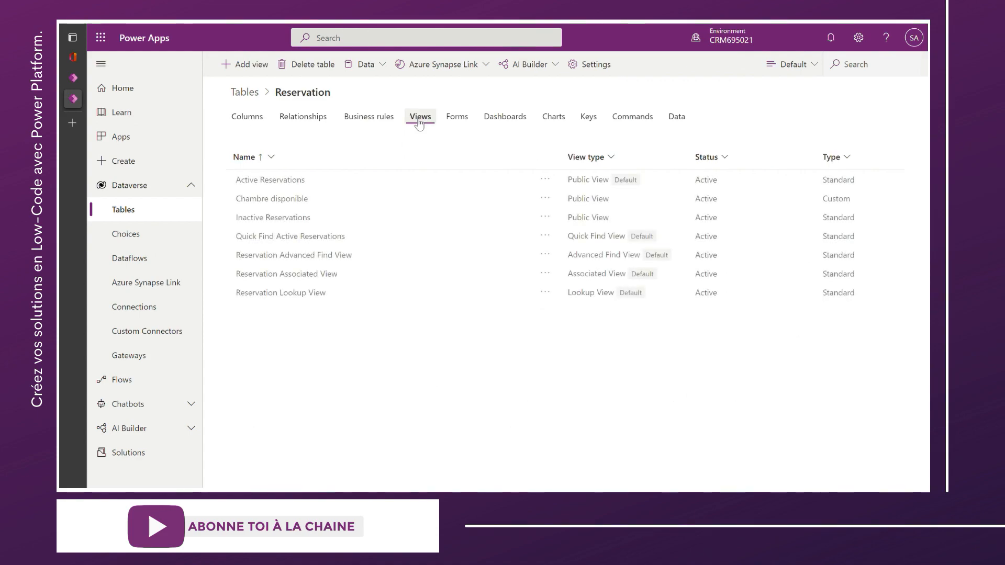
click(266, 199)
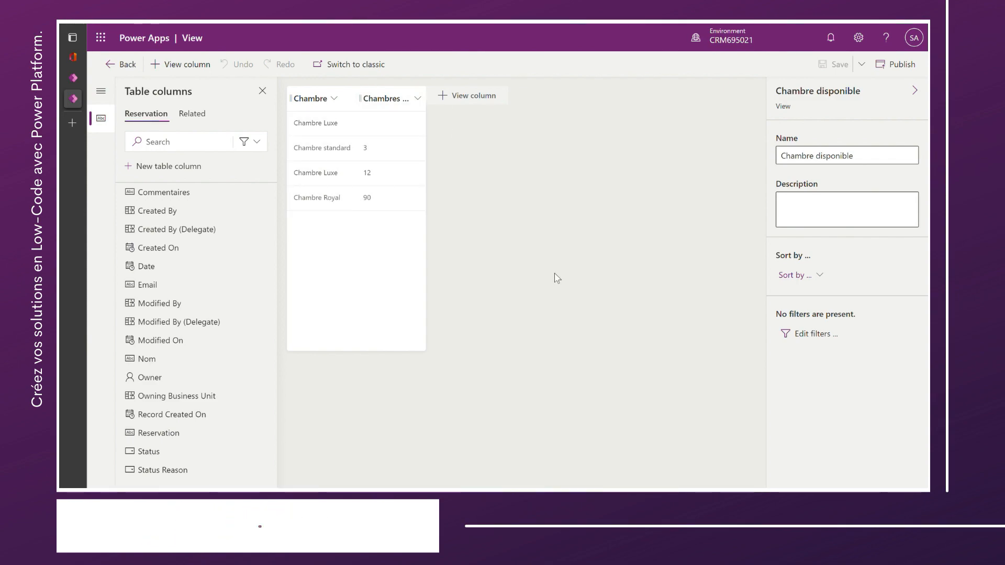
Back in the site editor, enable creating new records on the availability list, targeting the simple contact us form
click(74, 78)
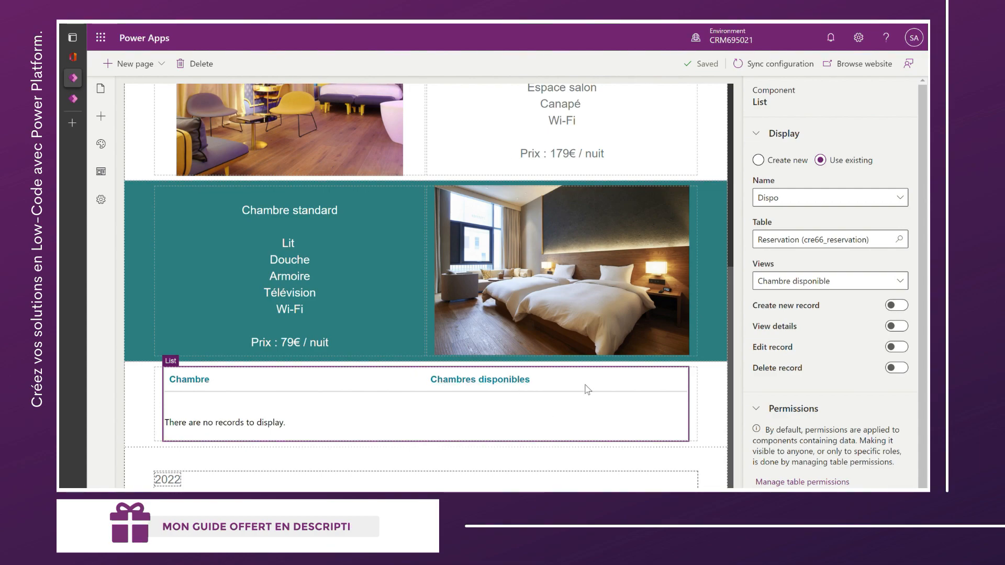
click(896, 306)
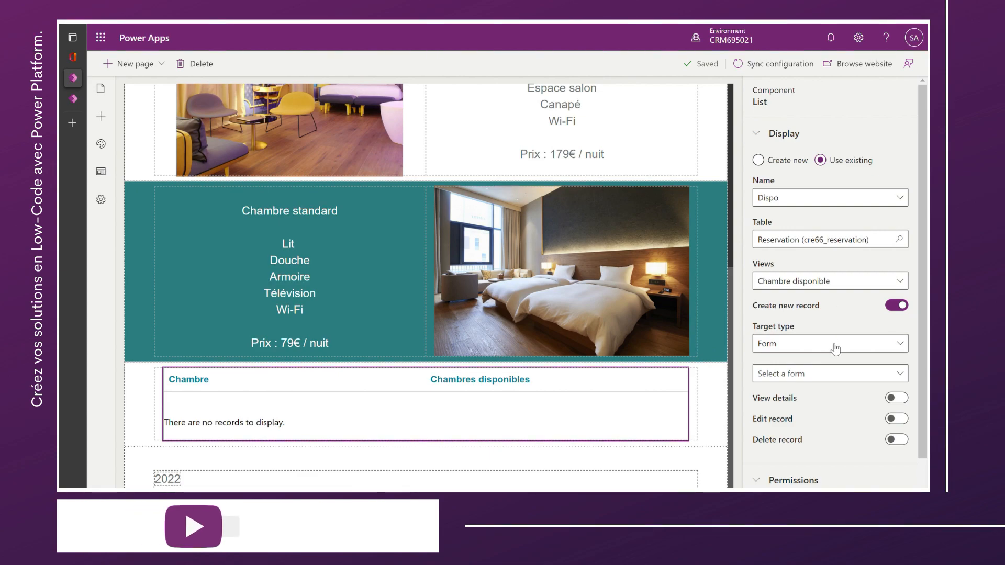
click(861, 308)
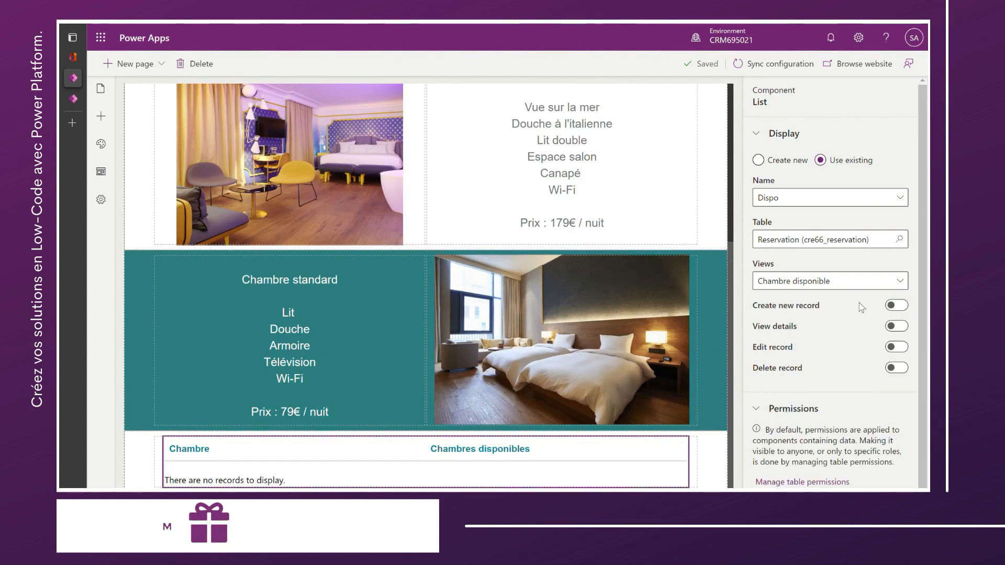
click(896, 305)
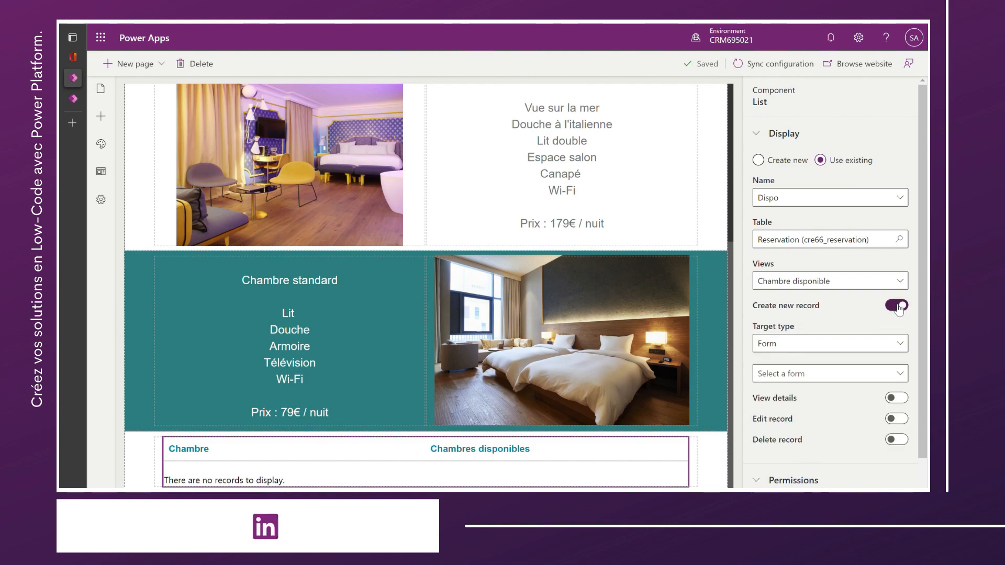
click(827, 375)
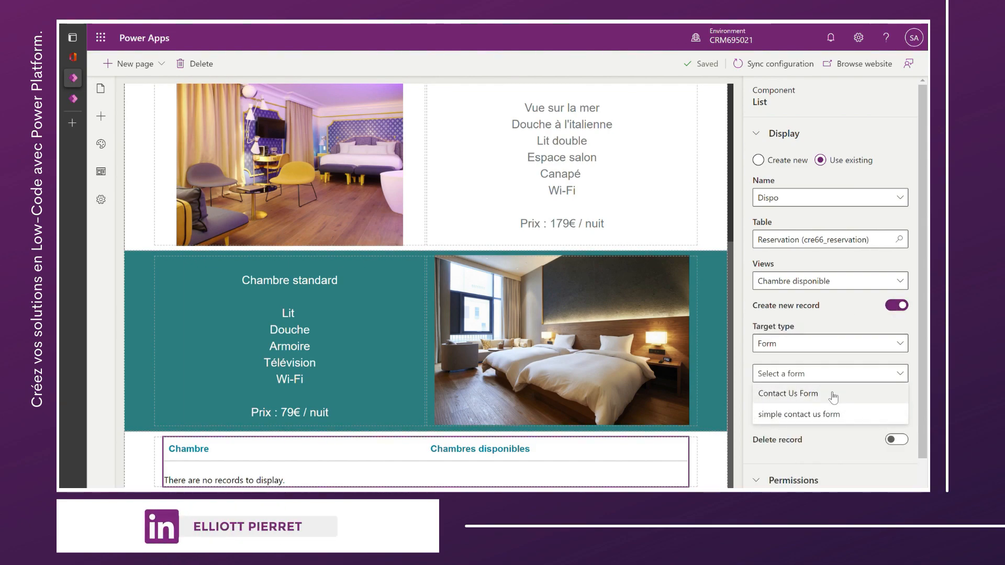
click(824, 413)
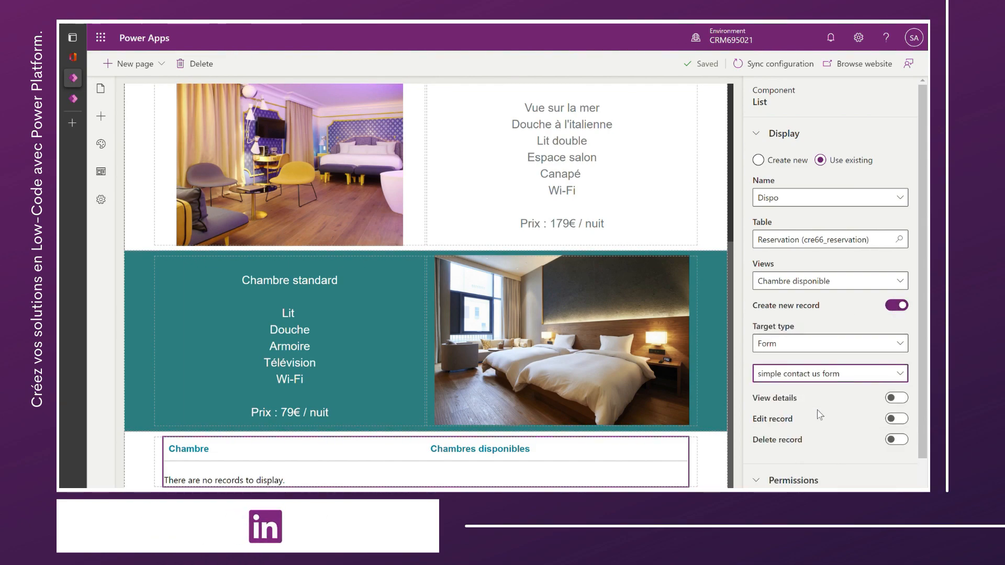
Preview the website and open the record creation form from the room availability list
click(863, 67)
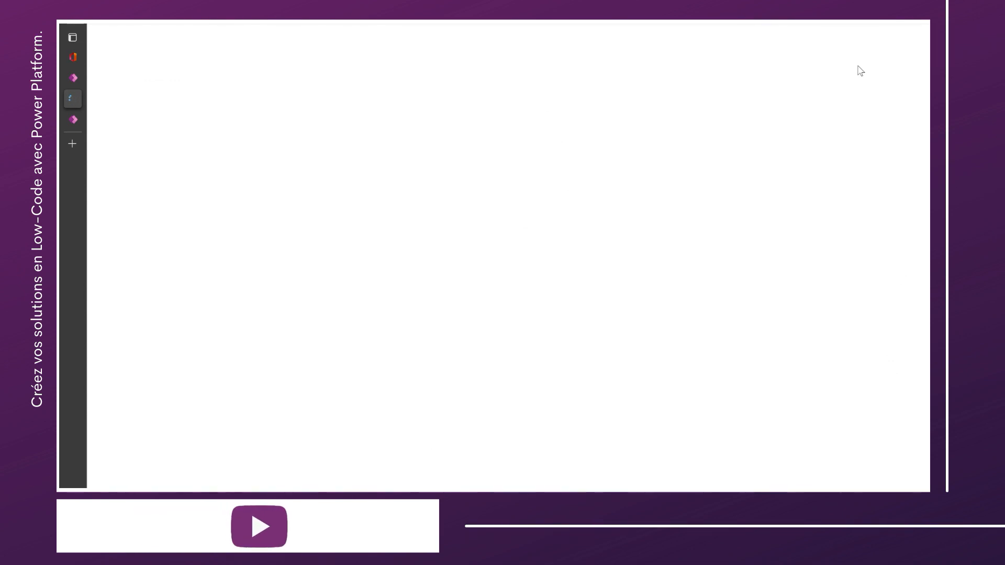
scroll(759, 193, down, 8)
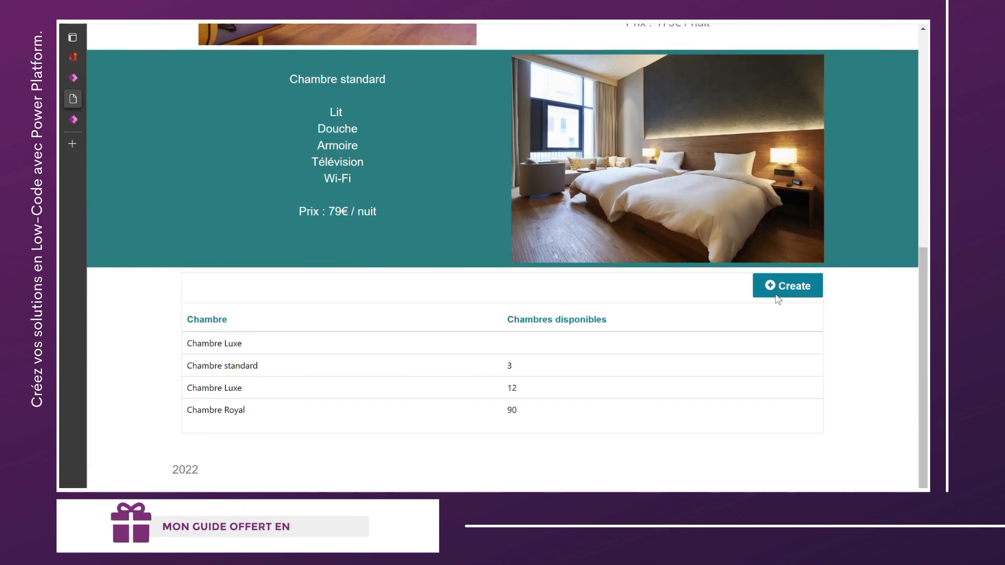
scroll(766, 373, up, 1)
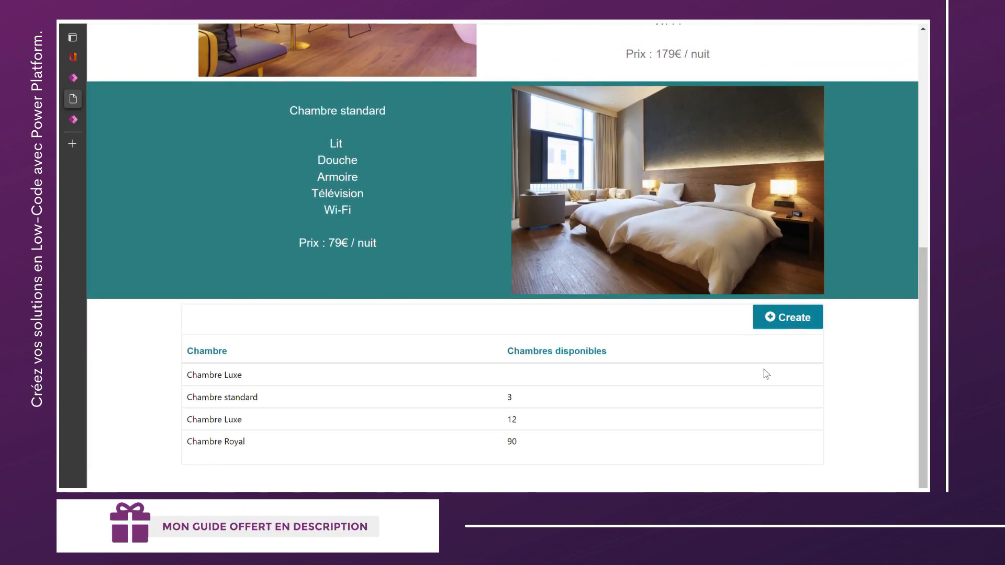
click(780, 325)
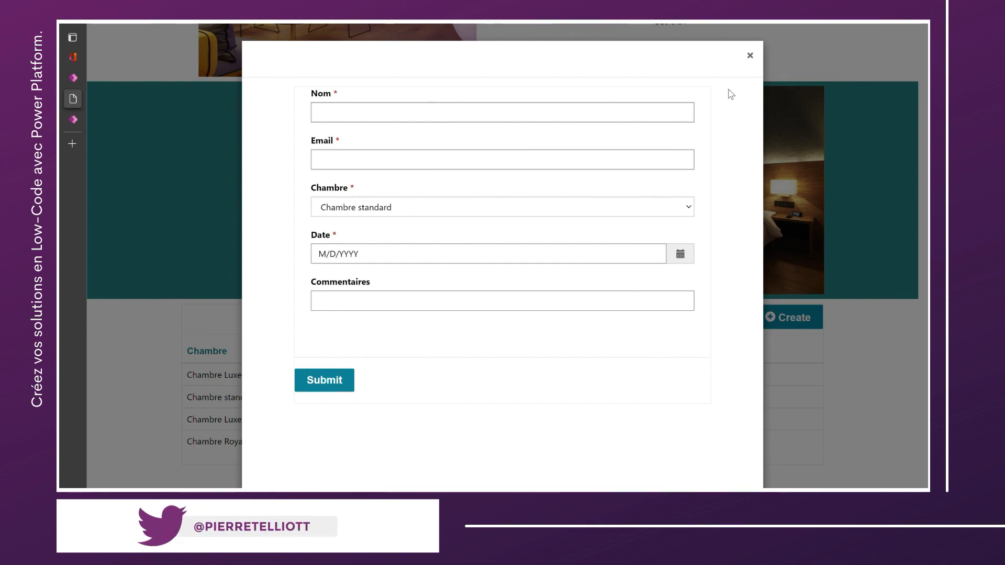
Return to the site editor, open the list's table permissions and check the roles assigned to the dispo permission
click(73, 77)
scroll(577, 384, down, 1)
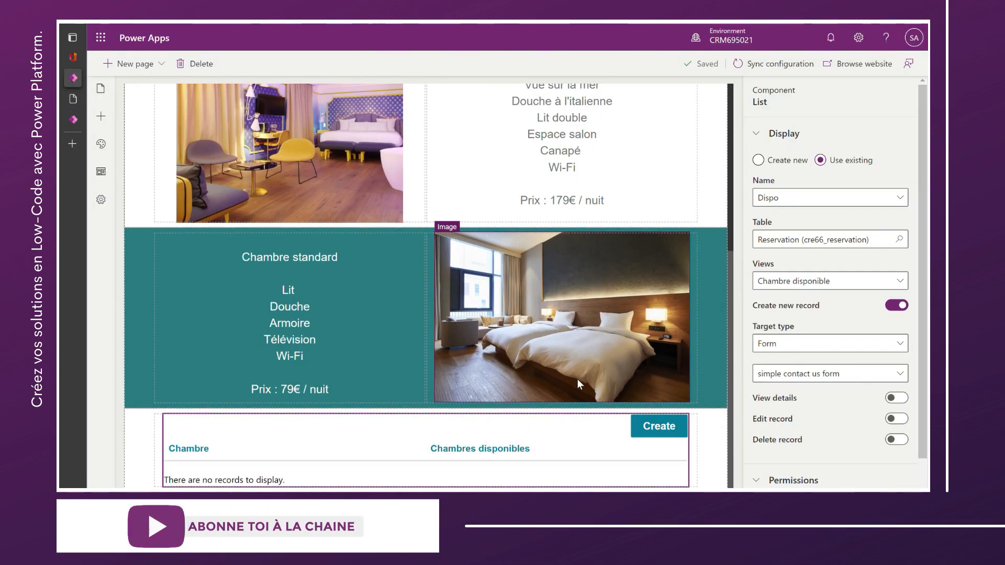
scroll(577, 384, up, 1)
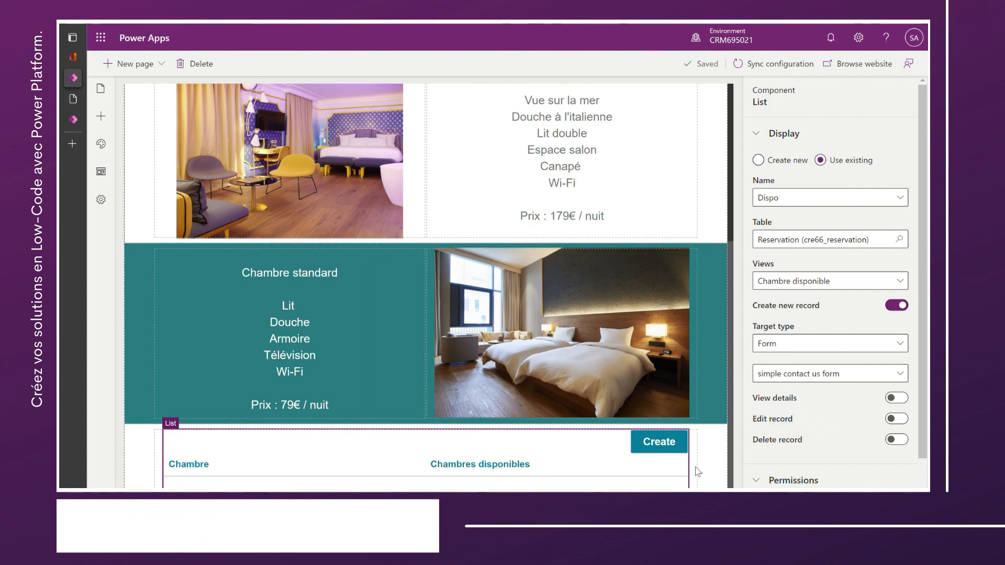
scroll(864, 423, down, 2)
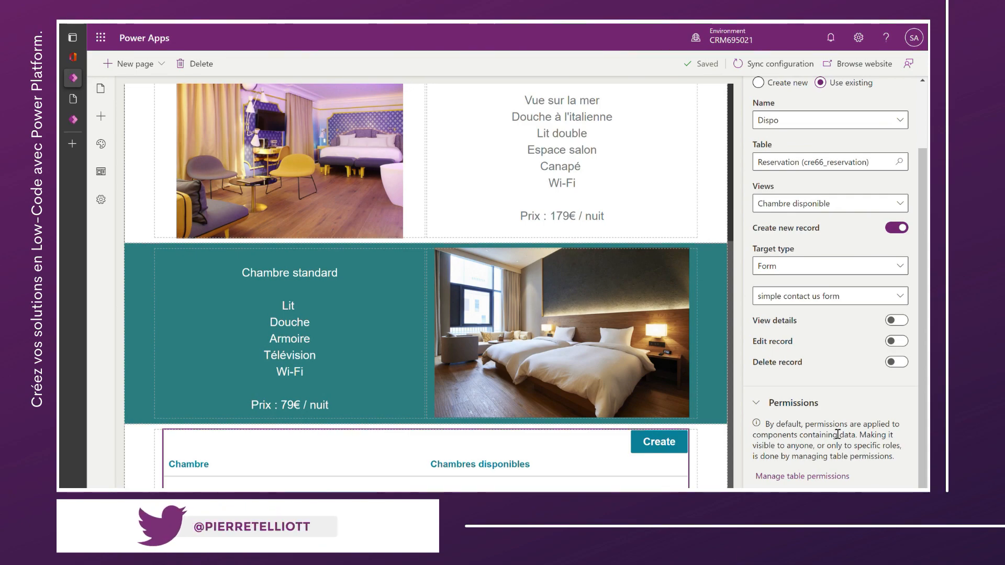
click(802, 476)
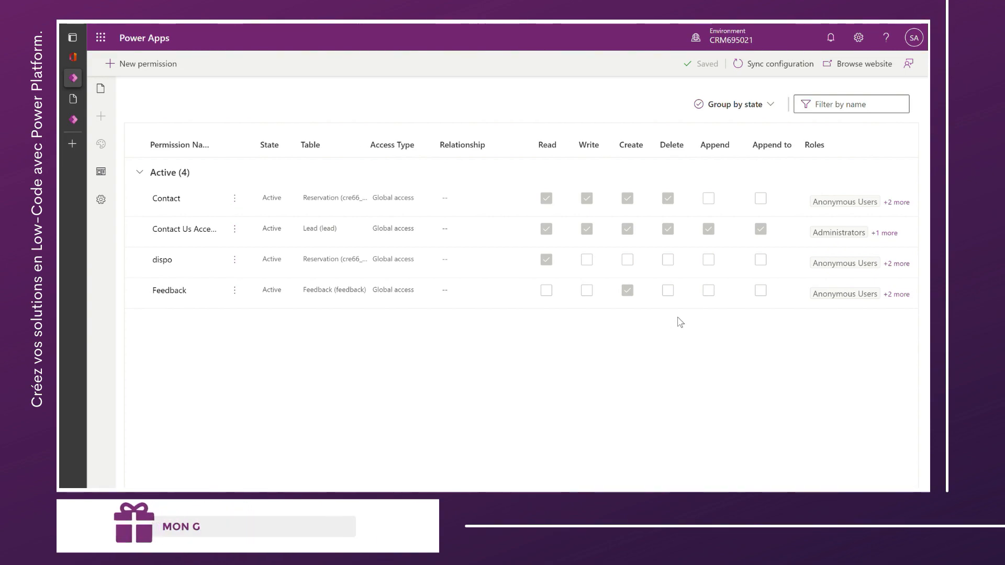
click(898, 264)
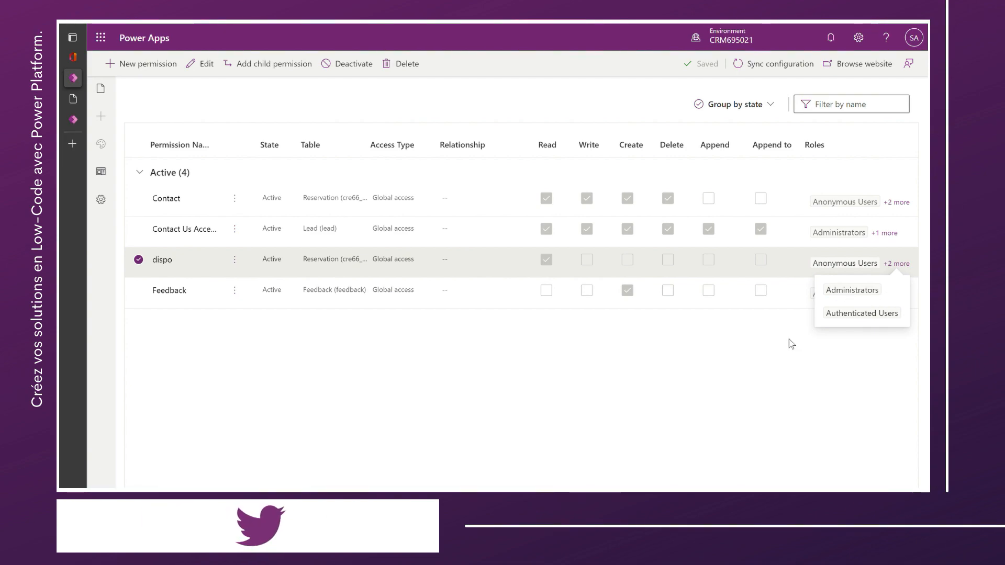
Remove the Anonymous Users role from the dispo table permission and save it
click(201, 64)
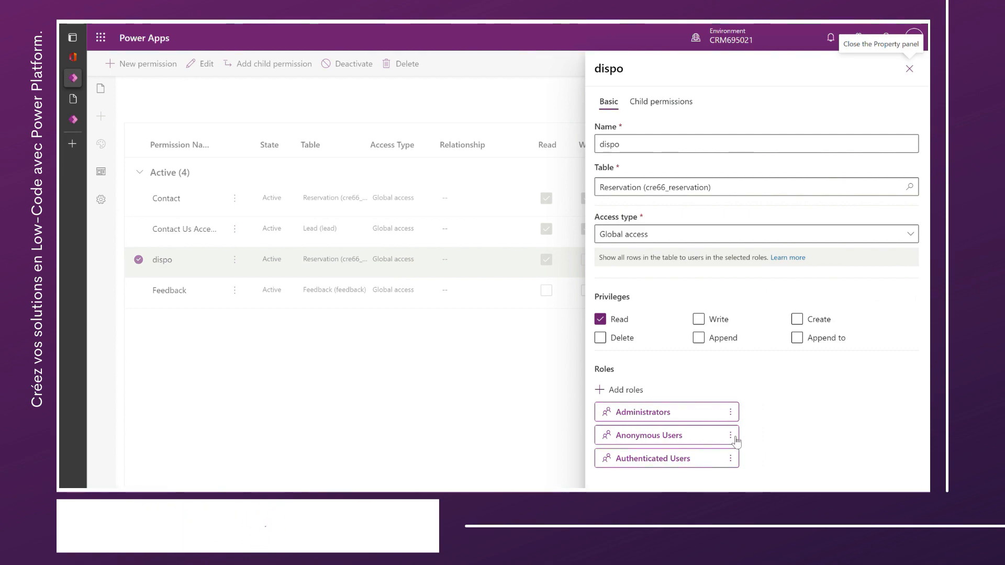
click(735, 438)
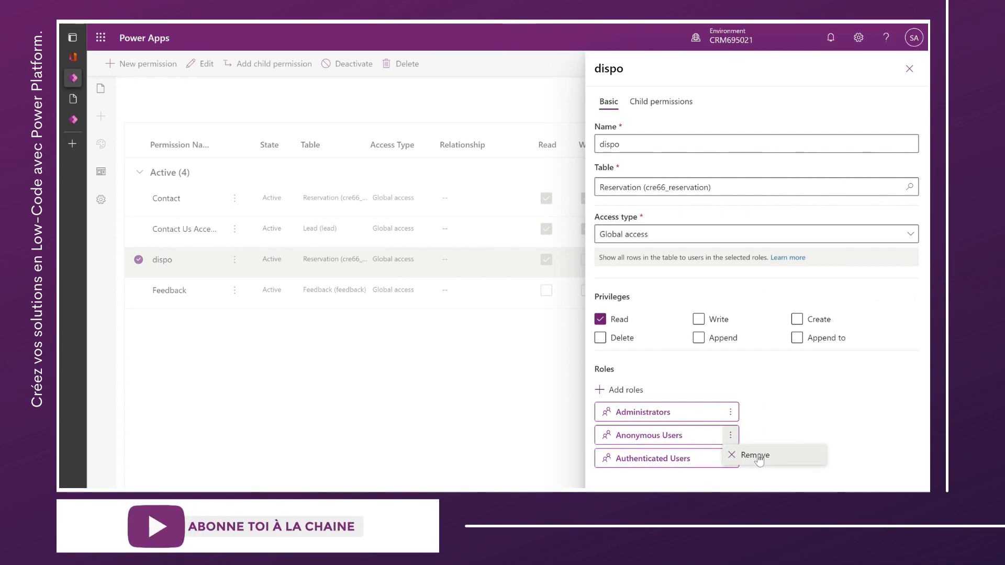
click(755, 456)
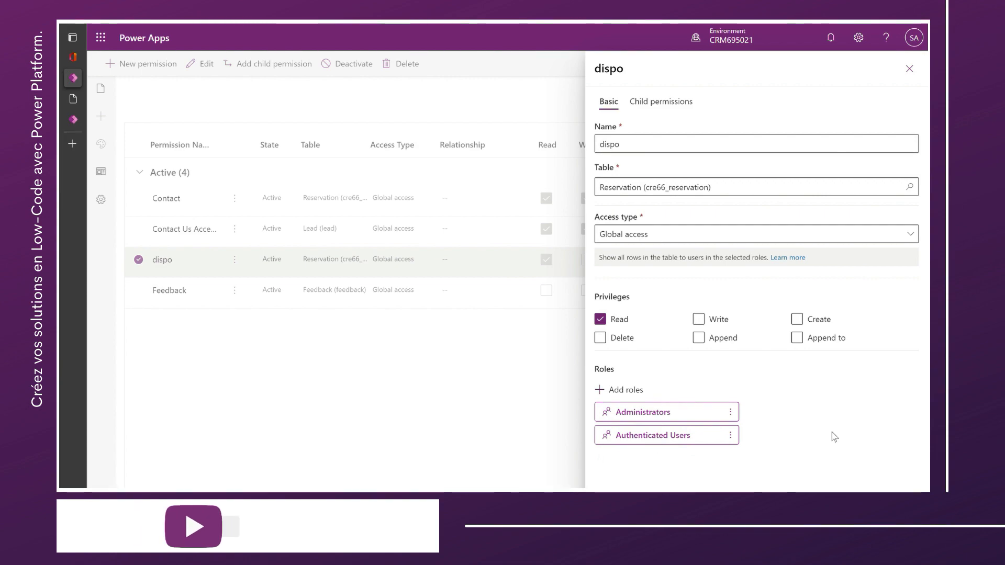
click(617, 498)
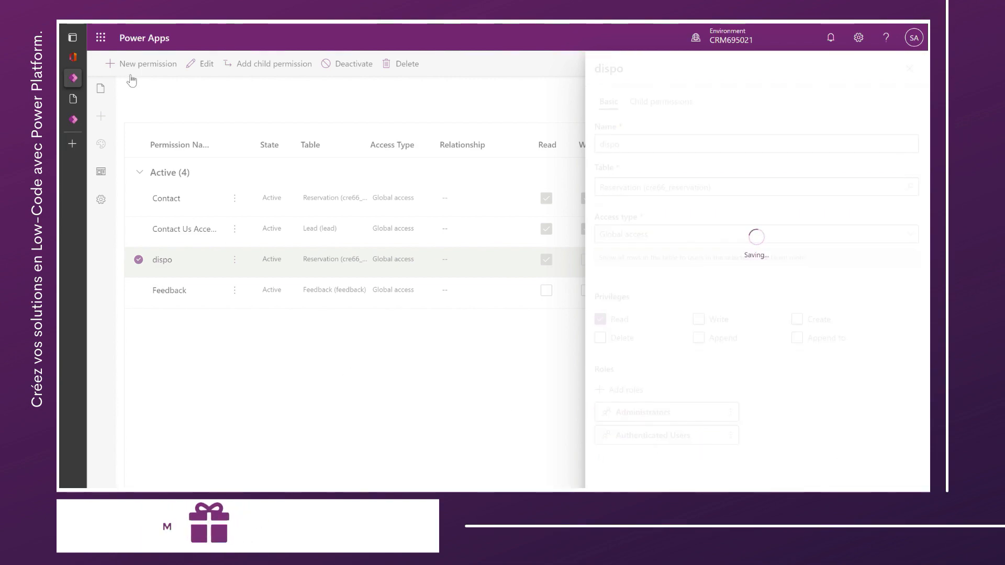
Open the Contact us page and inspect the properties of its reservation form component
click(100, 88)
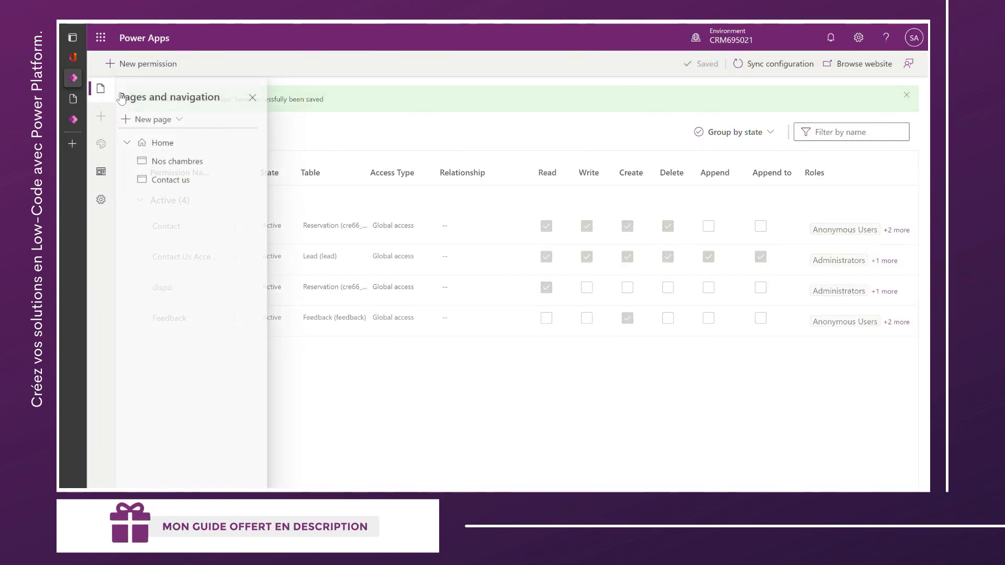
click(176, 180)
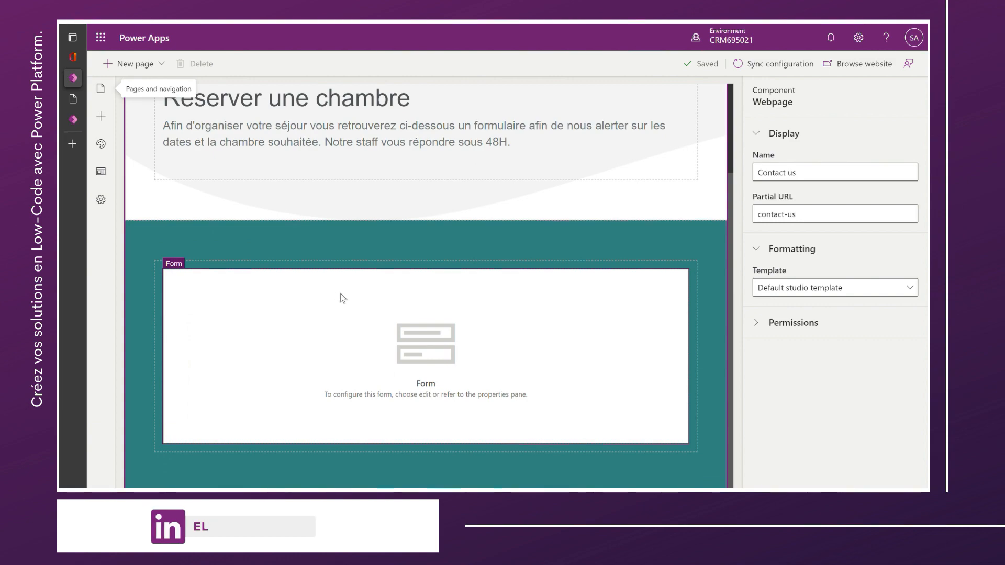
click(308, 302)
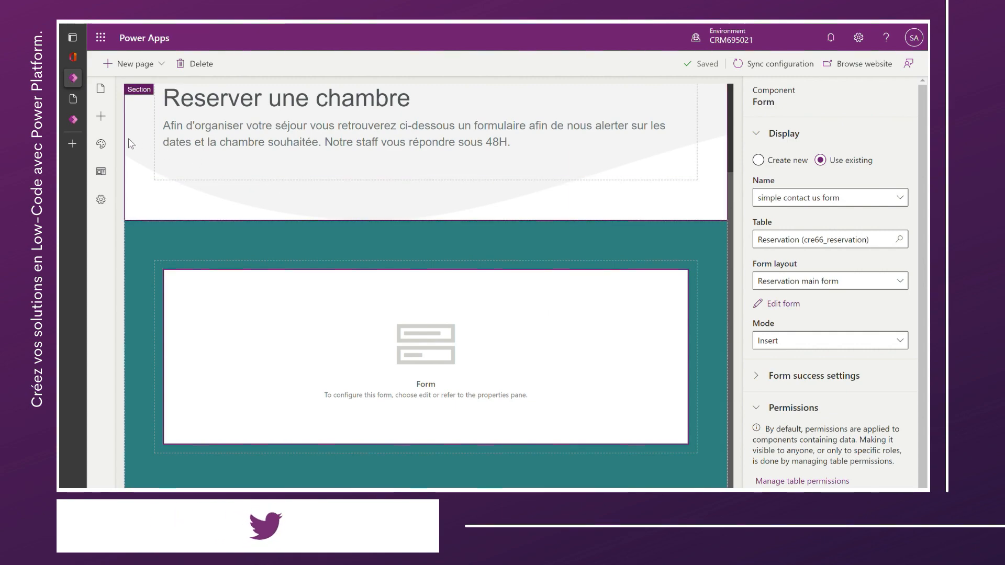
Open the Reservation main form from the Dataverse table's forms and expand its General section to examine the fields
click(73, 120)
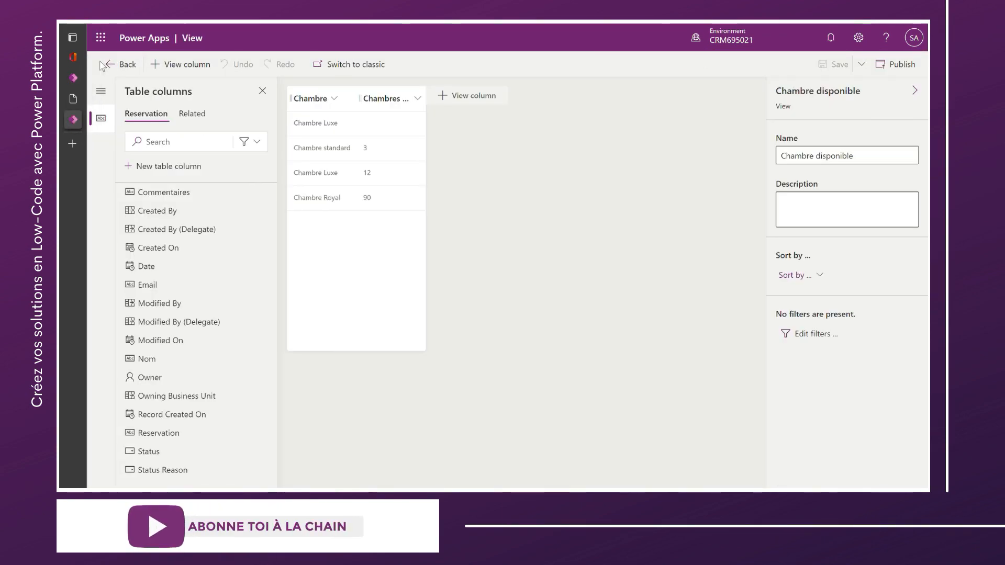
click(124, 67)
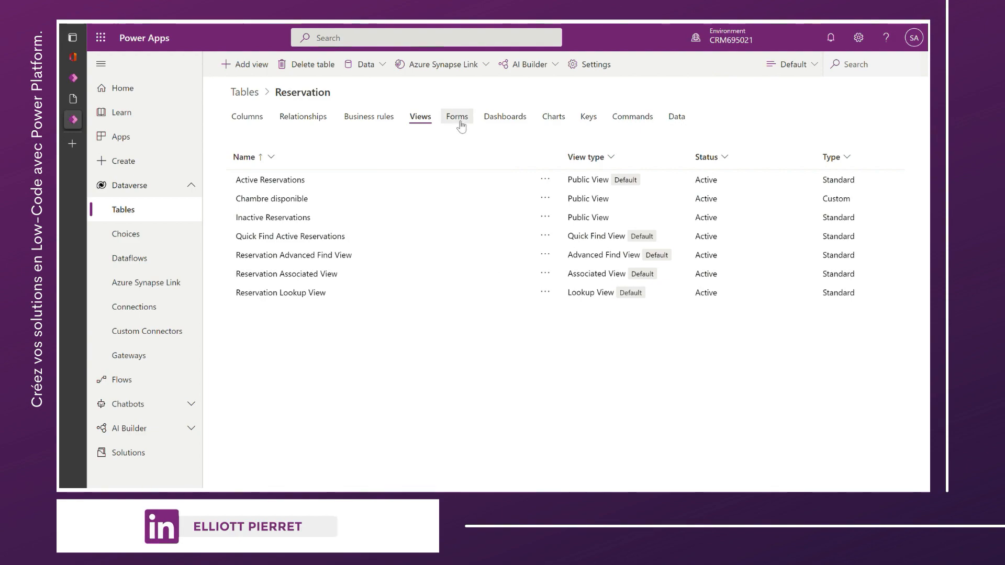
click(460, 122)
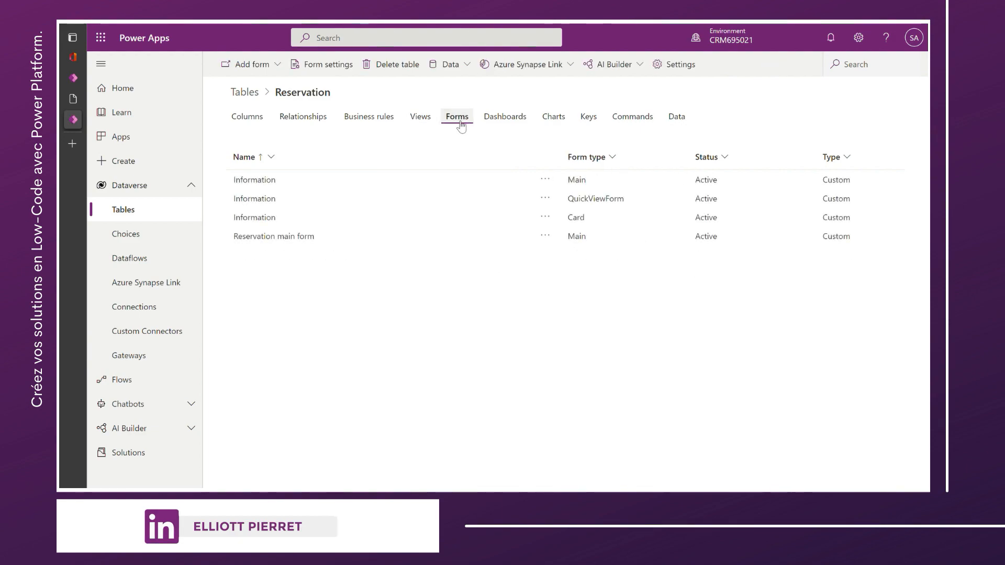
click(273, 238)
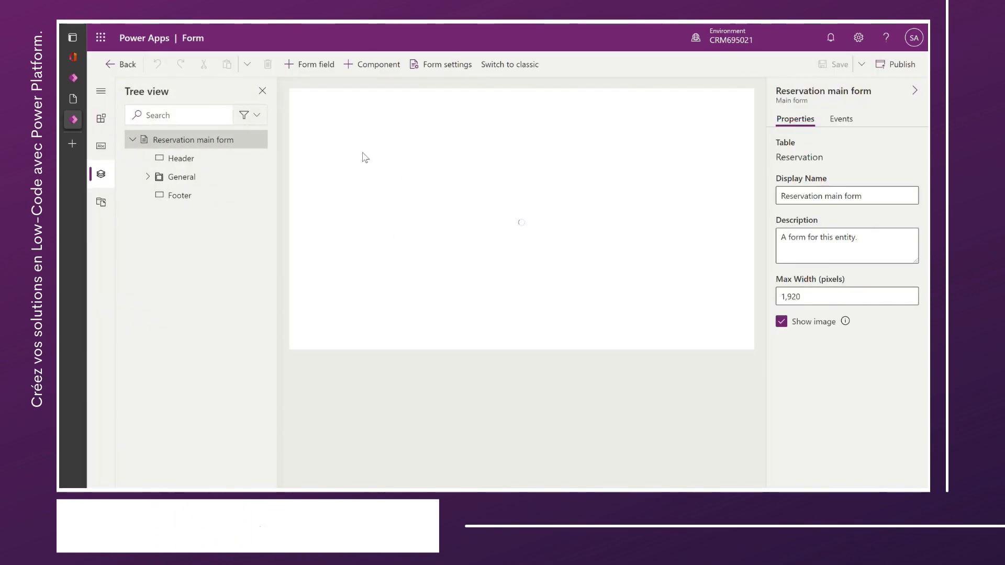
click(148, 178)
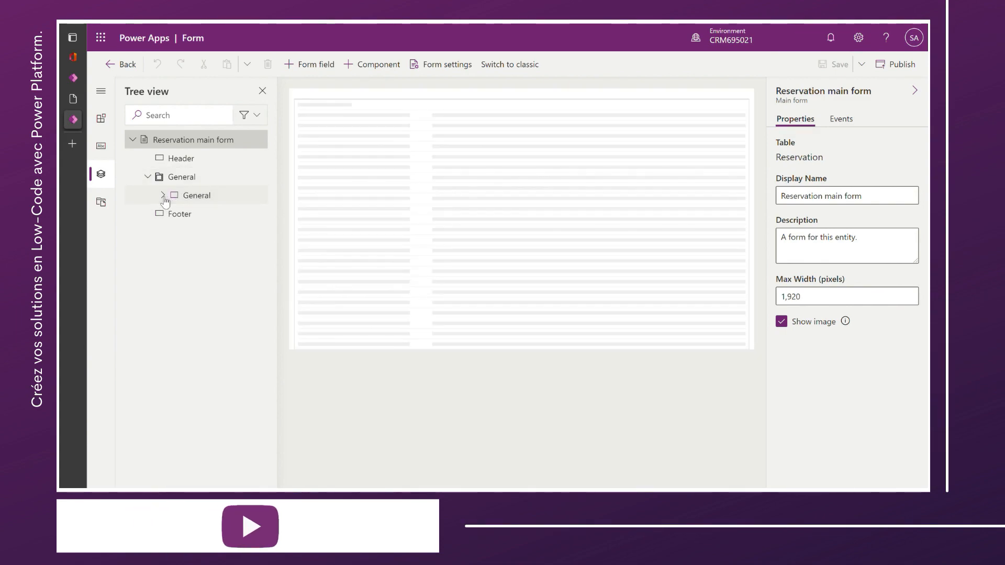
click(163, 195)
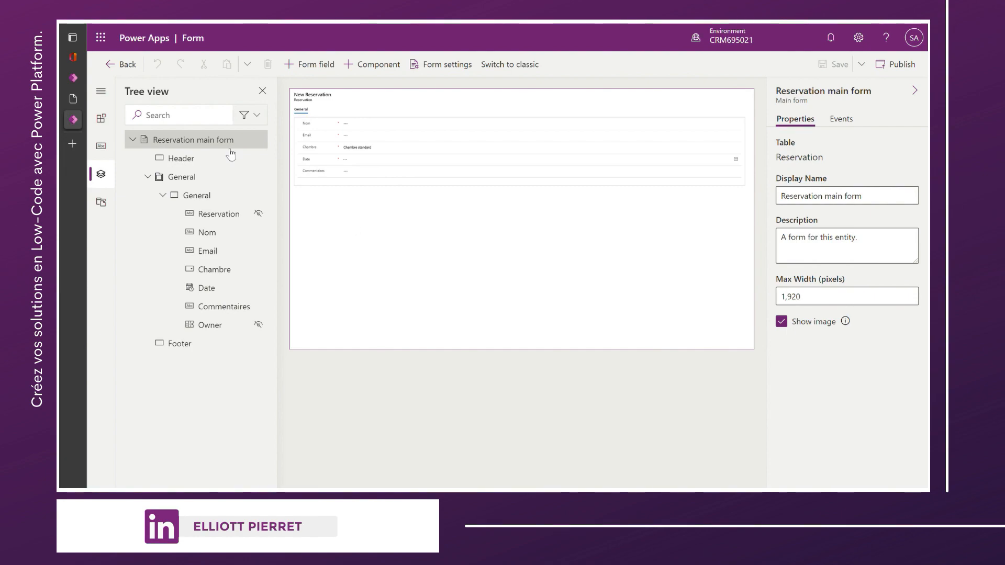
Compare the page form's layout setting with the Reservation main form, and expand the page form's success settings
click(73, 80)
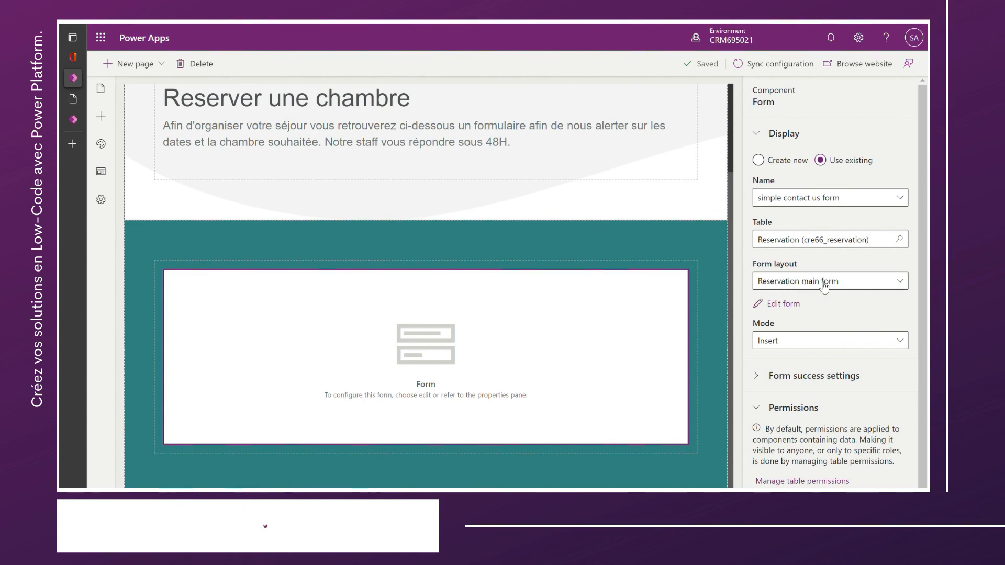
click(74, 120)
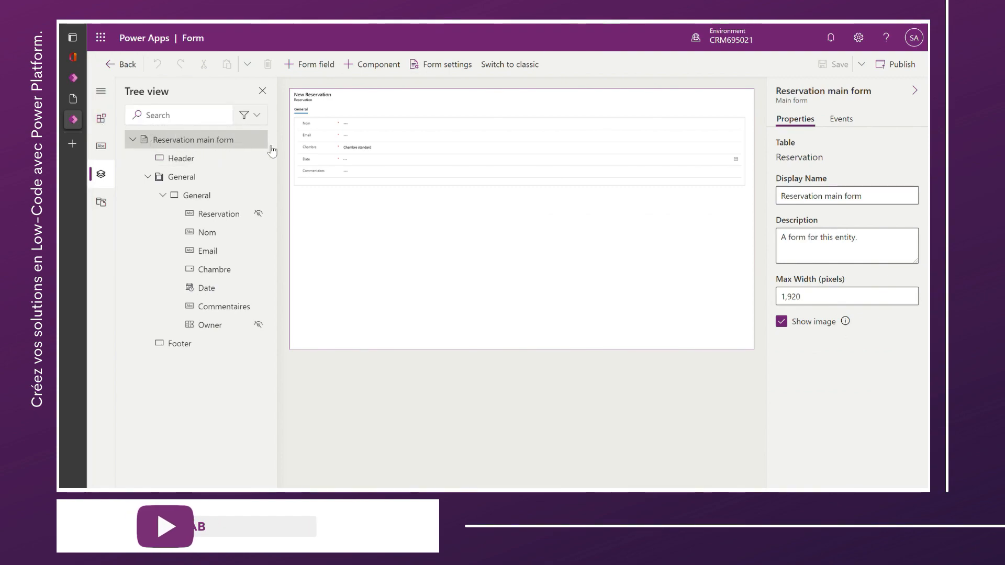
click(74, 78)
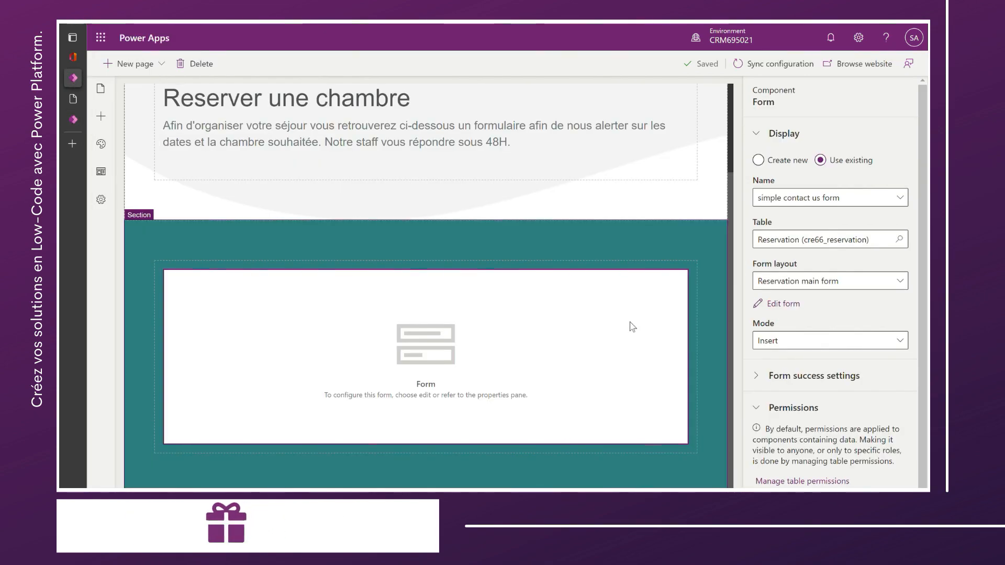
click(765, 376)
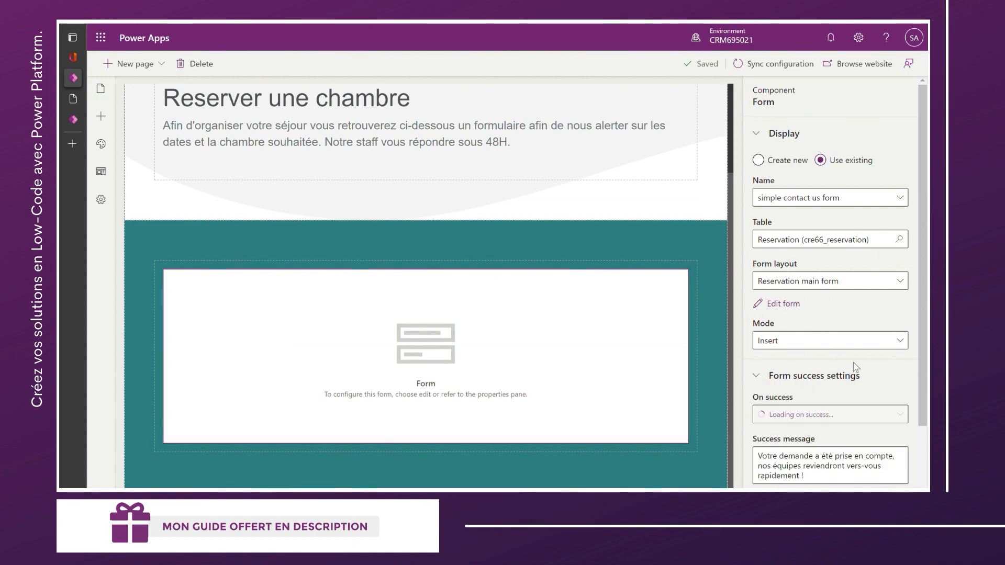
Review the reservation form component's success message settings and its table permissions section
scroll(825, 314, down, 2)
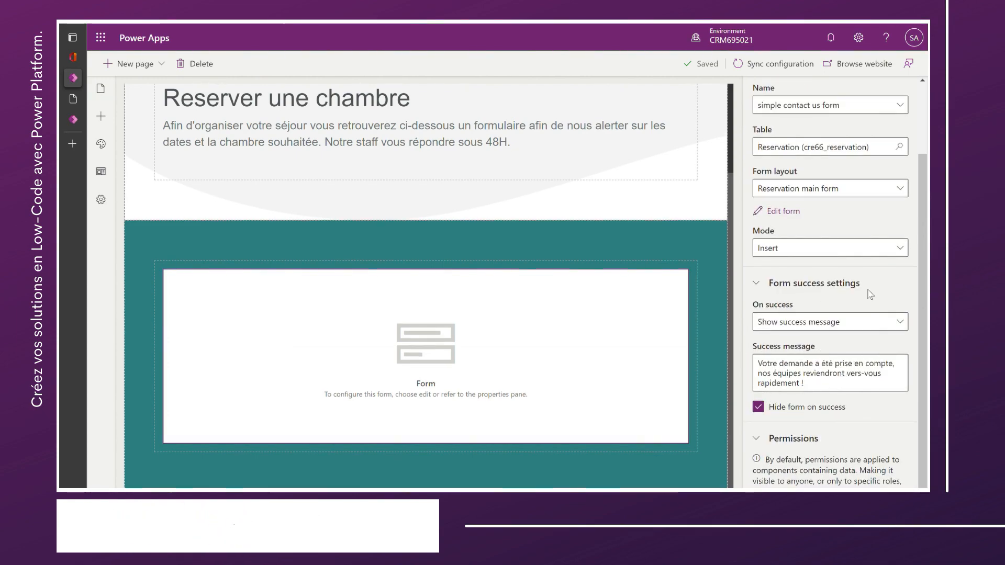
scroll(870, 292, down, 1)
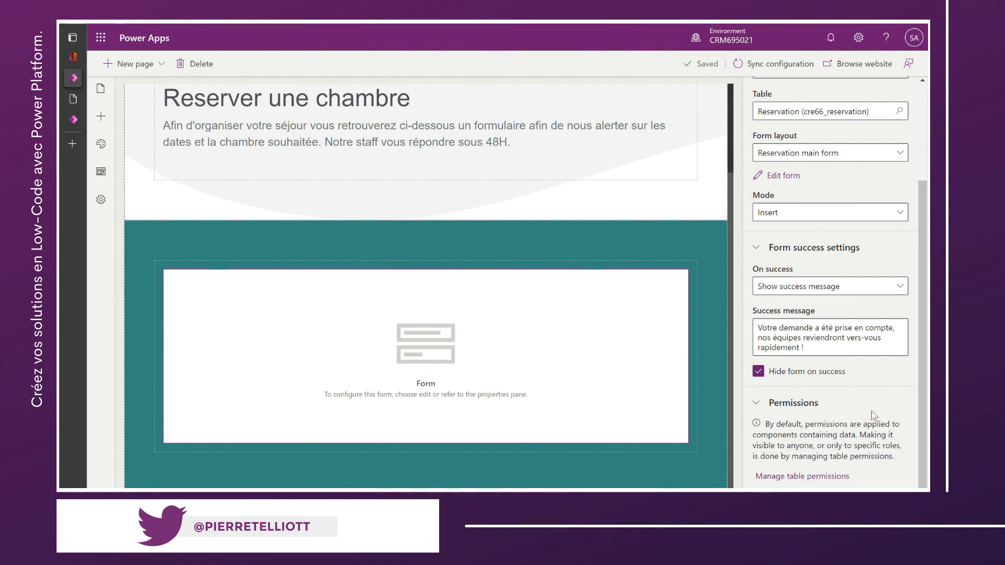
scroll(872, 415, up, 3)
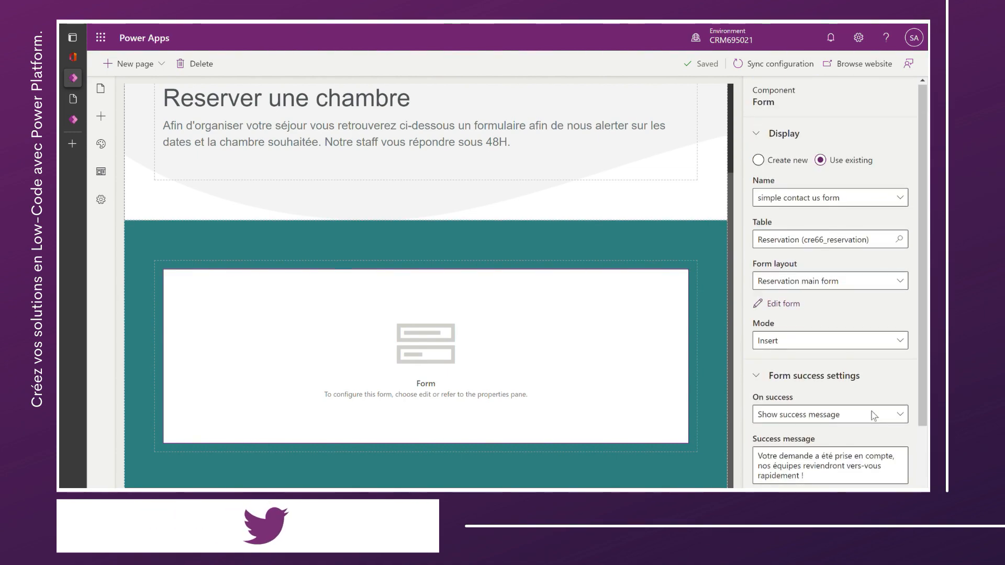
Open the published hotel website and look through the home page's hotel, room, spa and contact sections
click(859, 72)
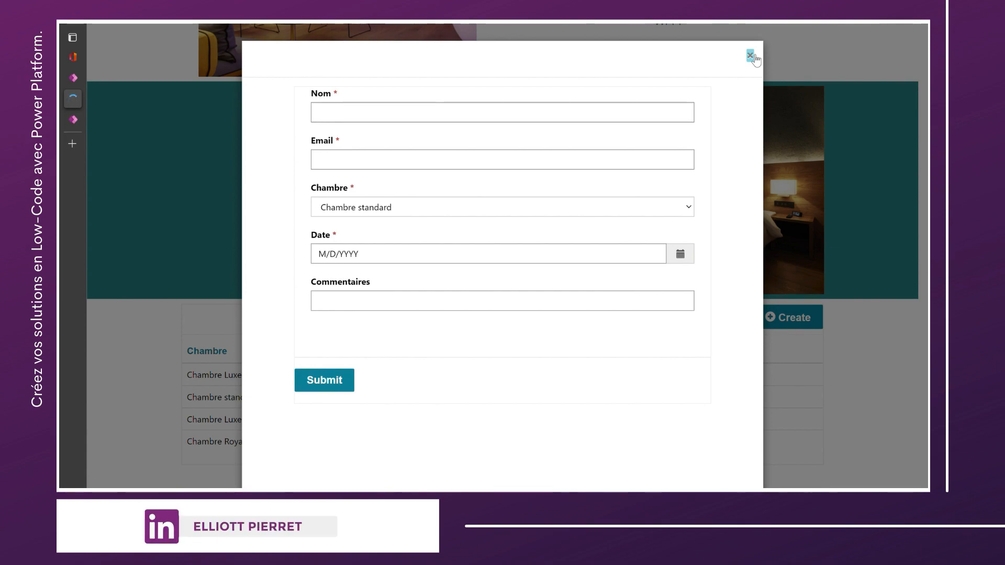
scroll(526, 290, down, 4)
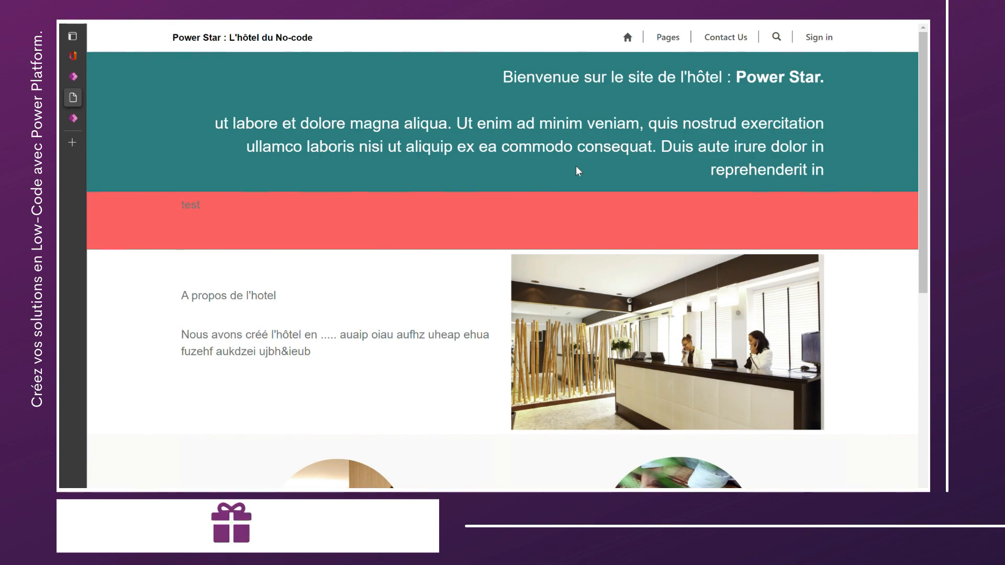
scroll(576, 167, down, 8)
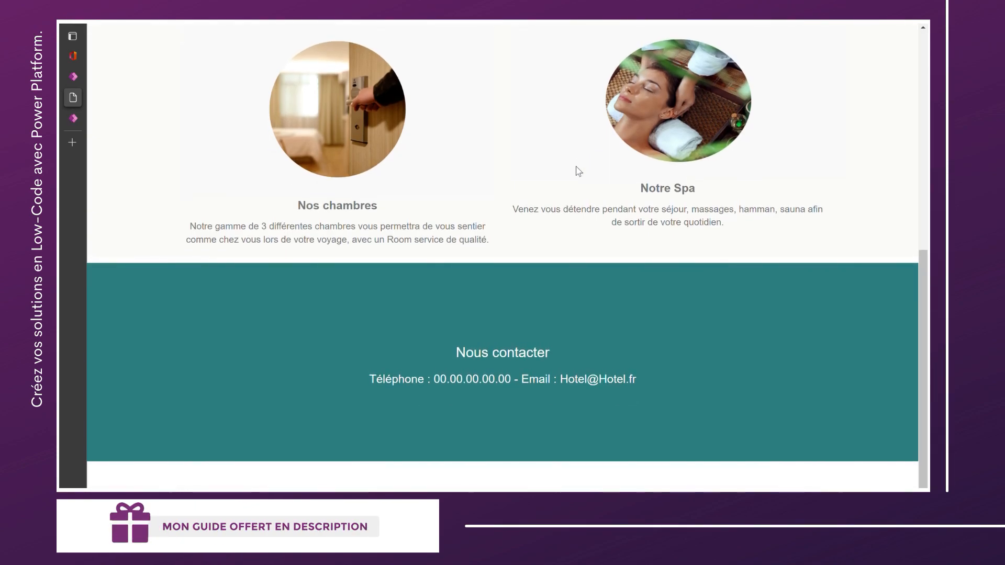
scroll(578, 171, up, 1)
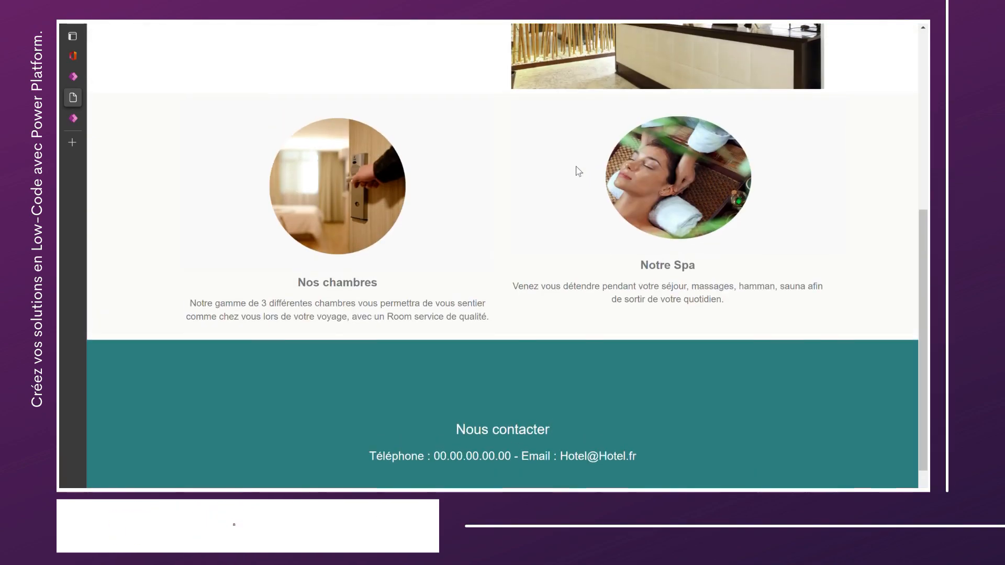
scroll(578, 171, up, 3)
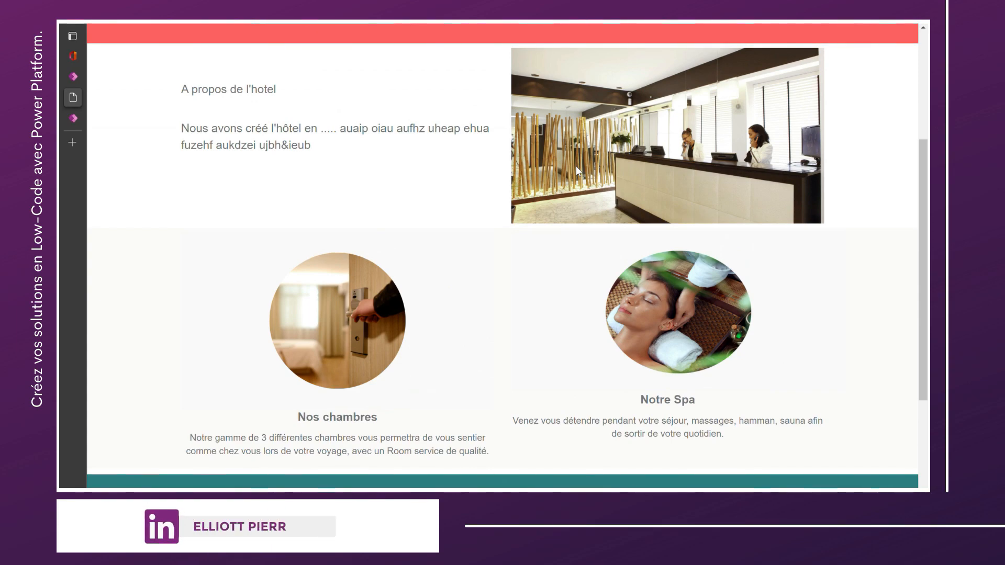